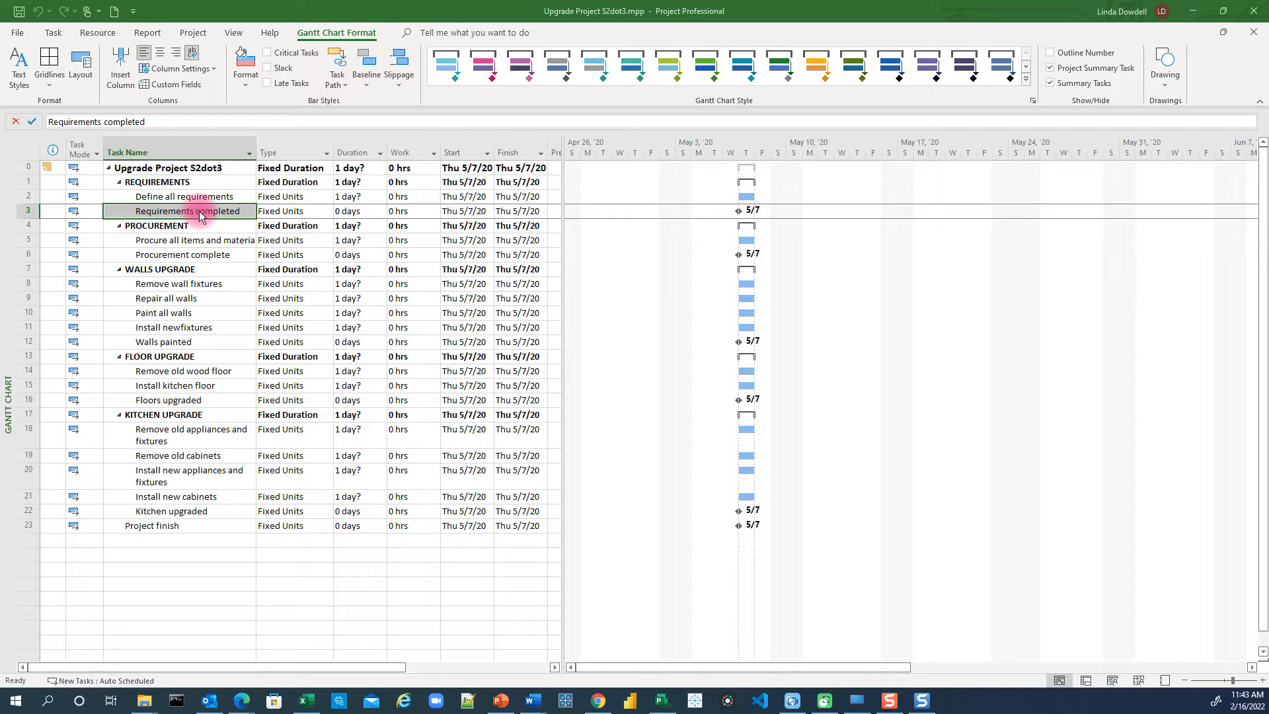
View the task information of "Requirements completed" and then of "Define all requirements", closing each without changes.
key("shift+space")
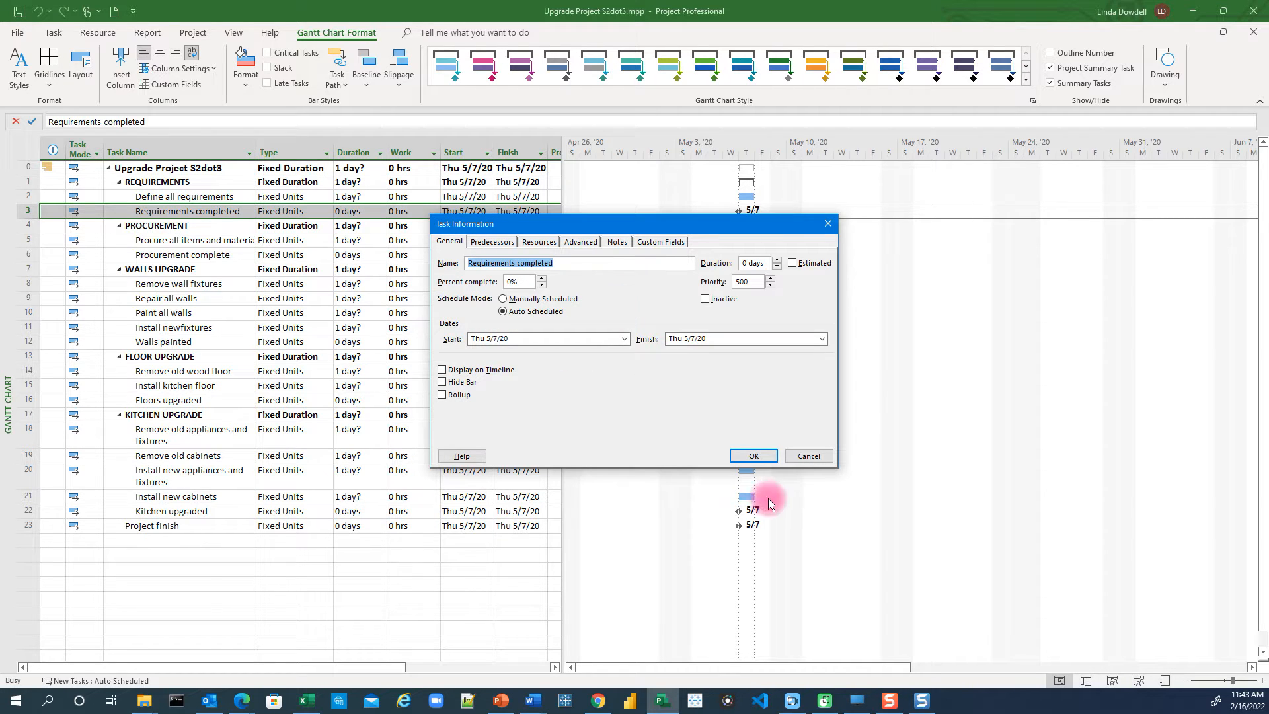
left_click(812, 456)
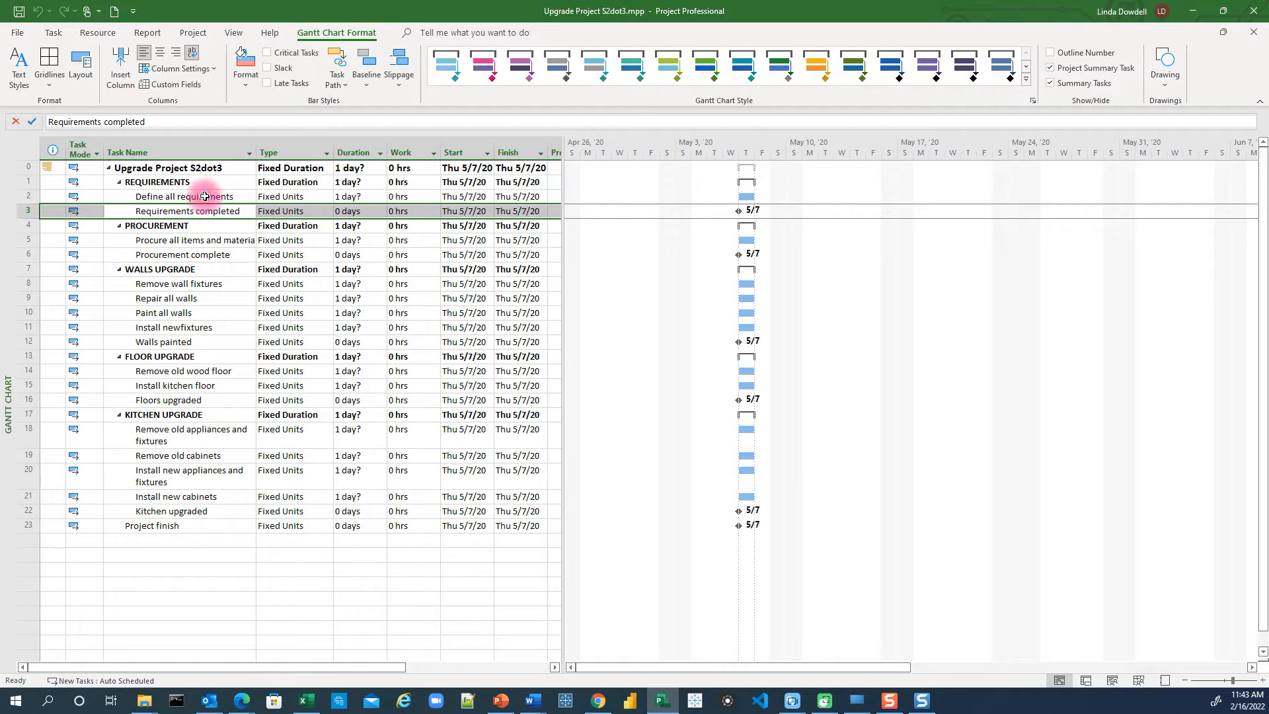
left_click(205, 196)
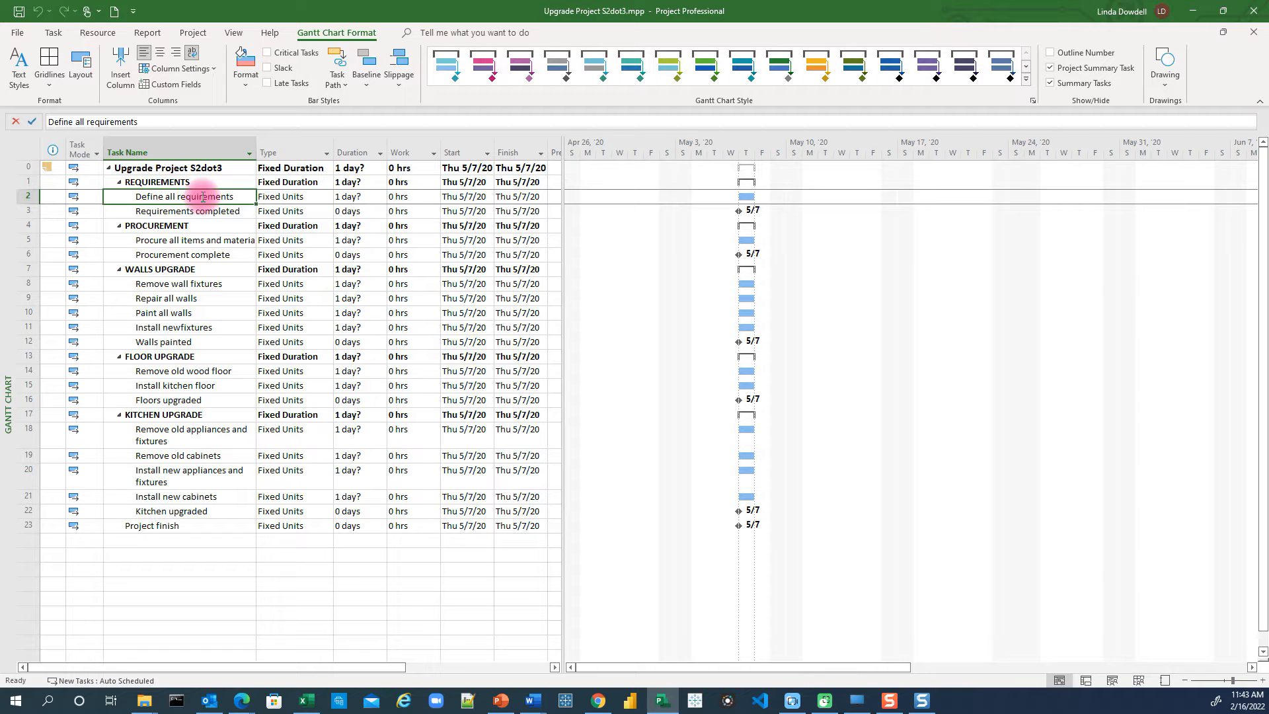
right_click(203, 197)
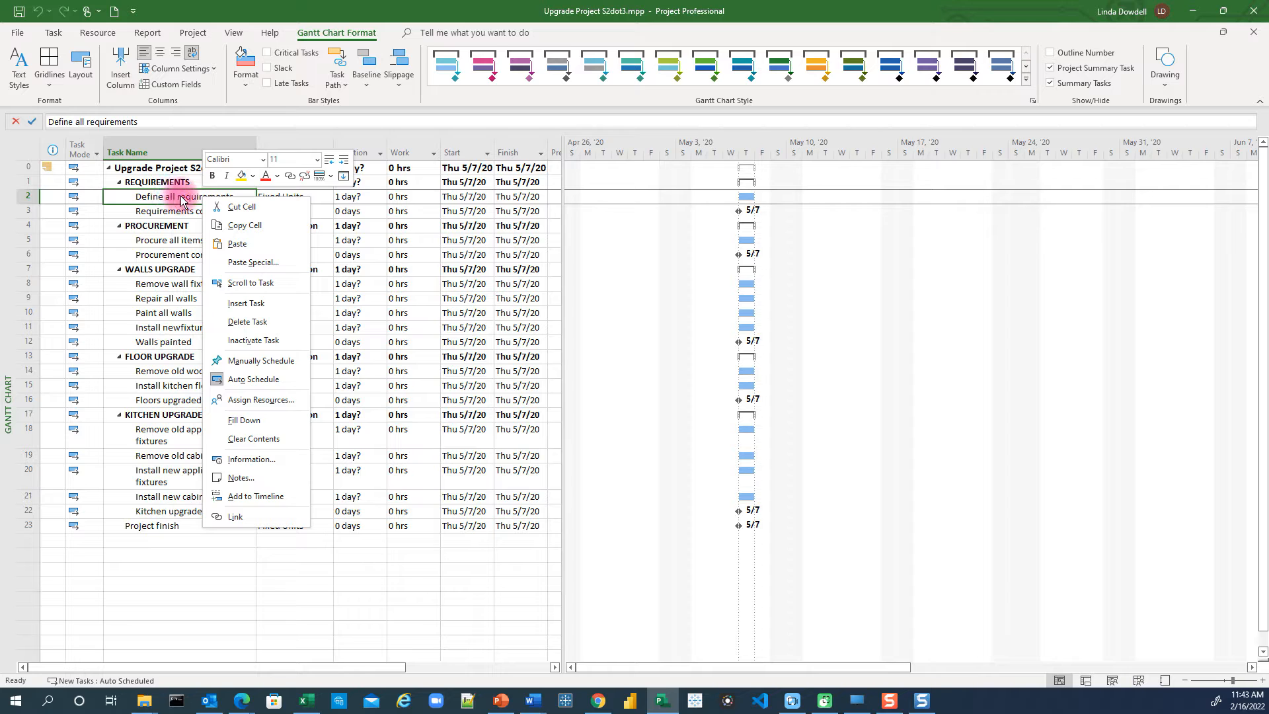
left_click(263, 464)
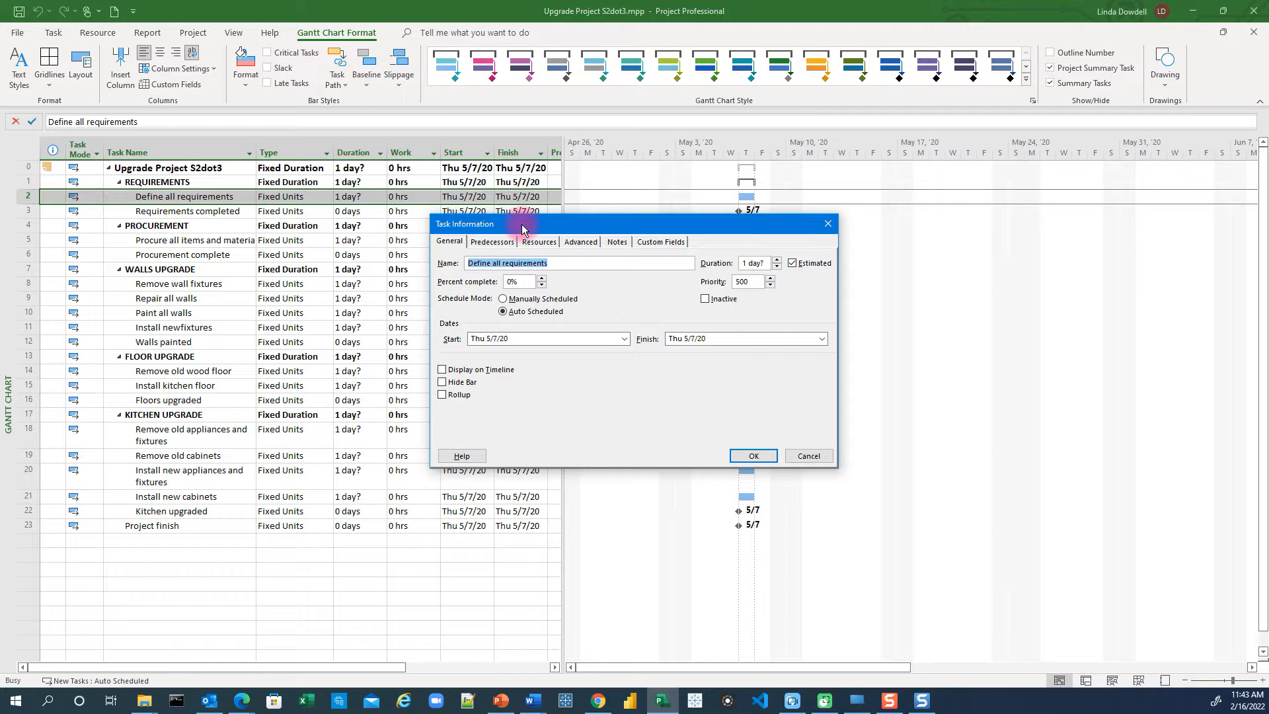
left_click(809, 456)
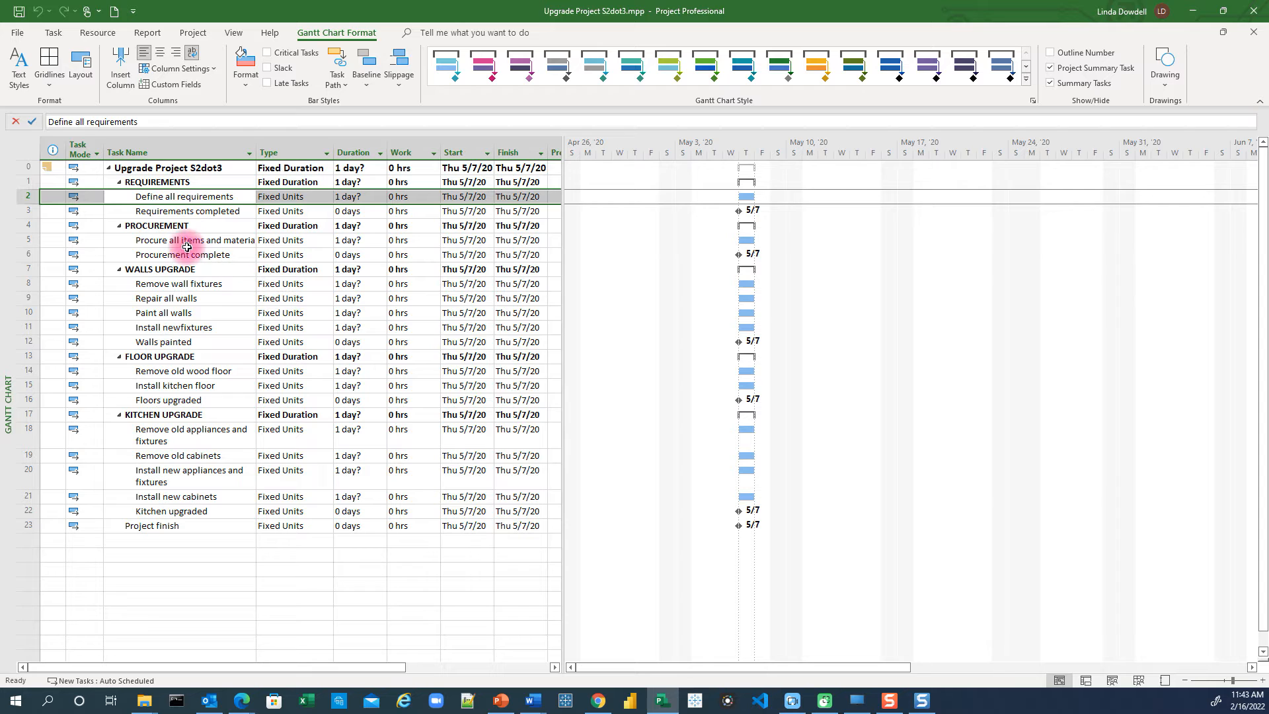
View the general task information of "Define all requirements" two more times, leaving its settings as they are.
left_click(52, 36)
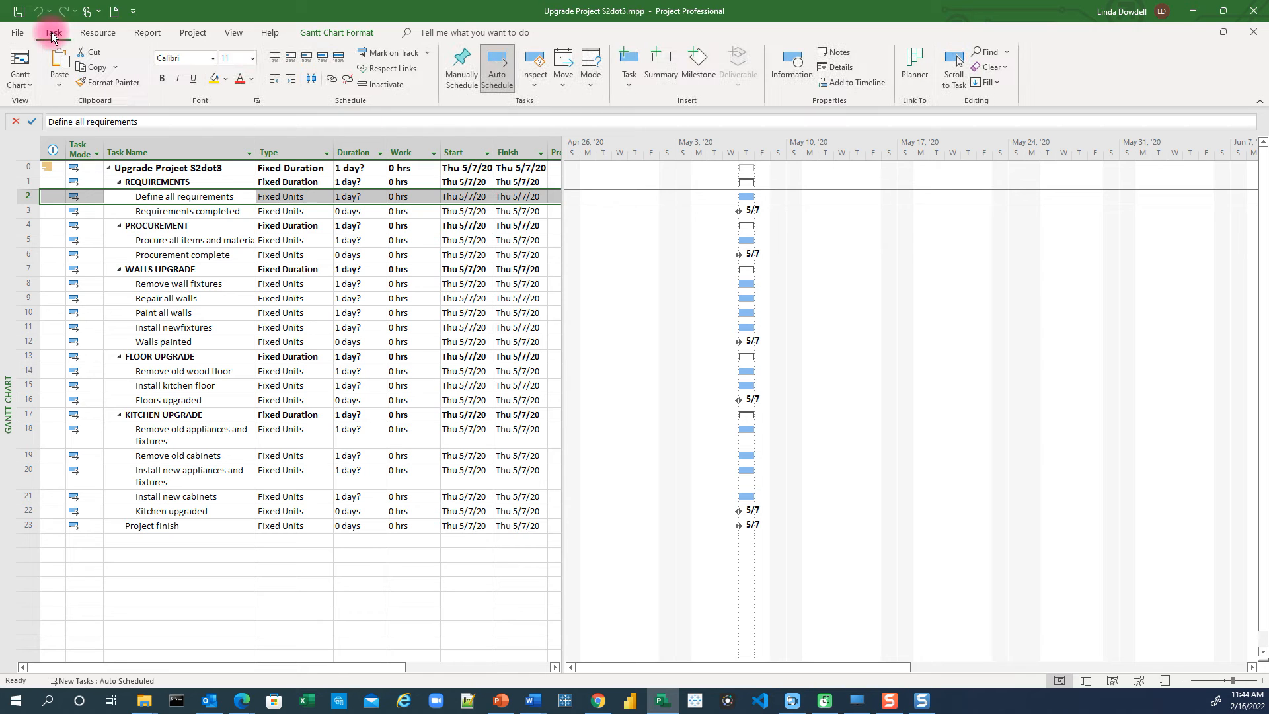
left_click(788, 63)
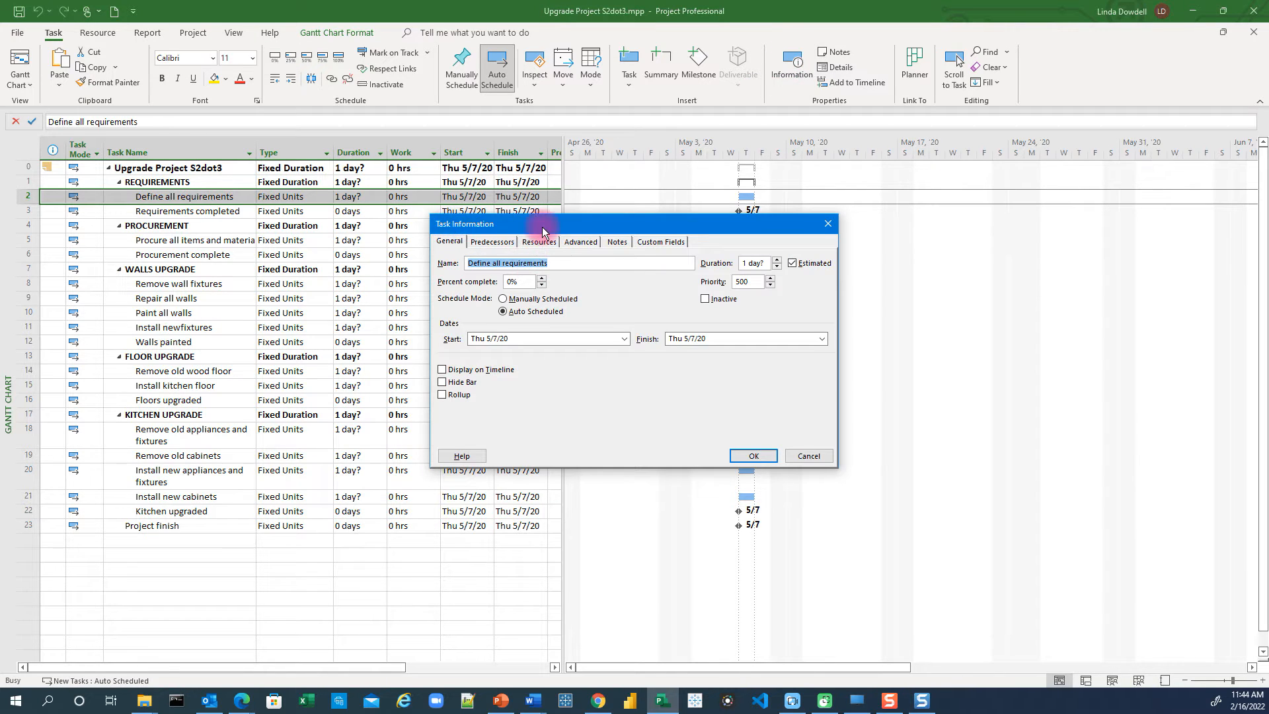
left_click(808, 456)
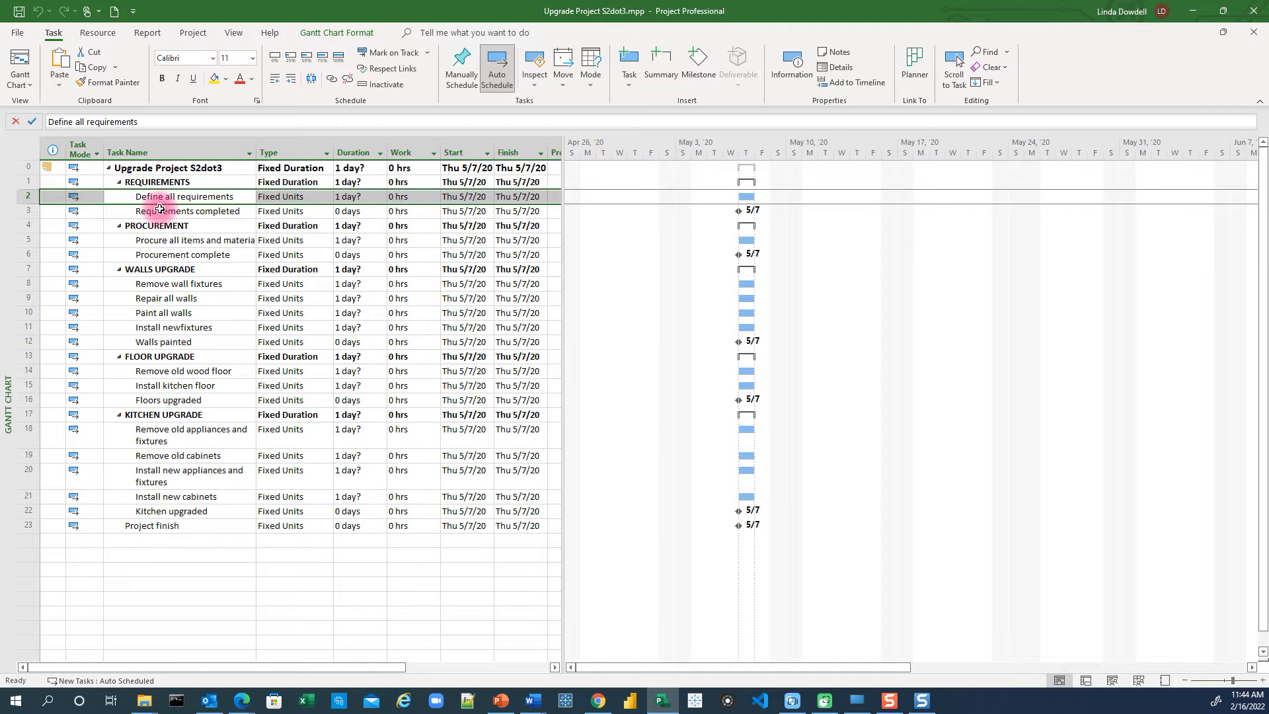
key("shift+F2")
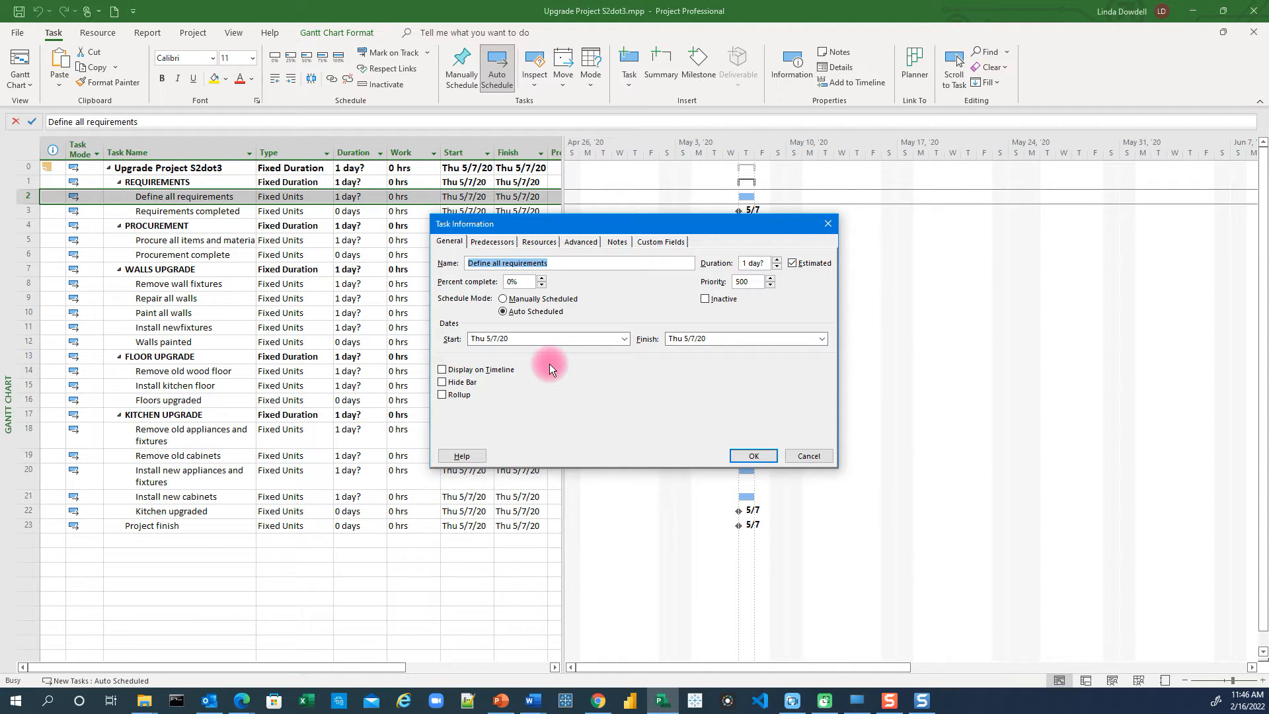
left_click(754, 456)
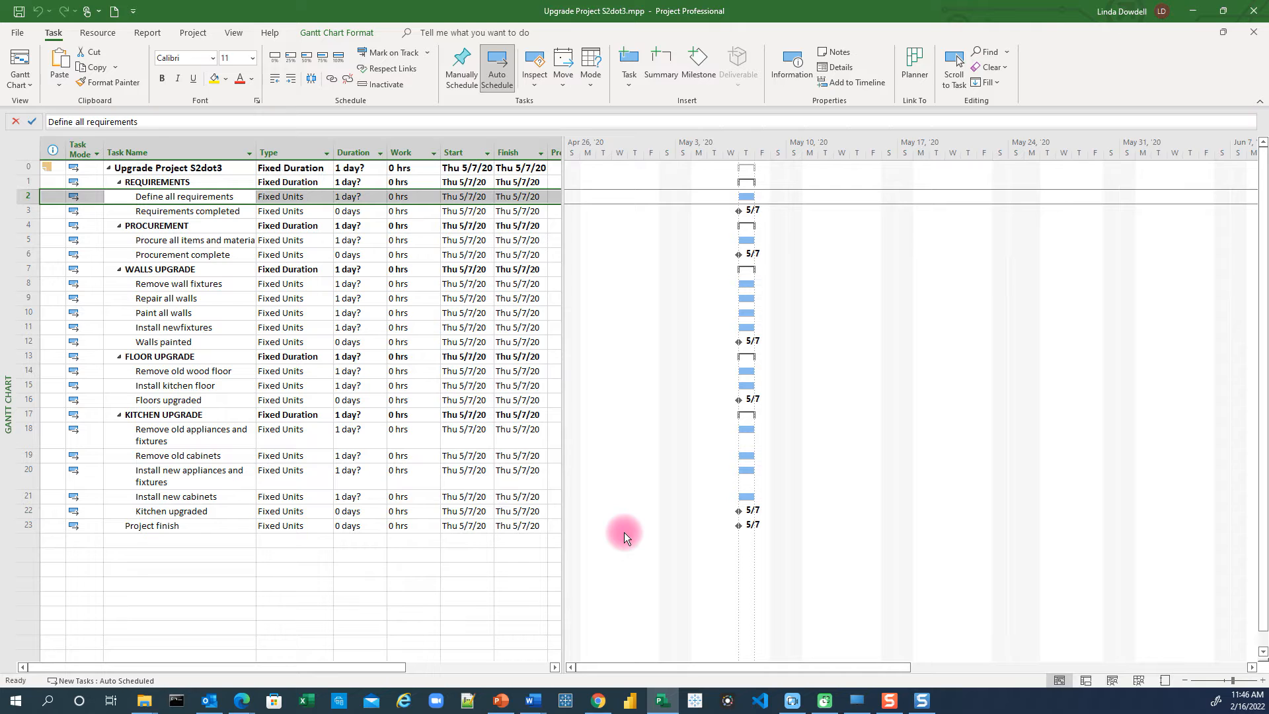
Open the name of "Define all requirements" for editing in its task information, then cancel.
double_click(182, 198)
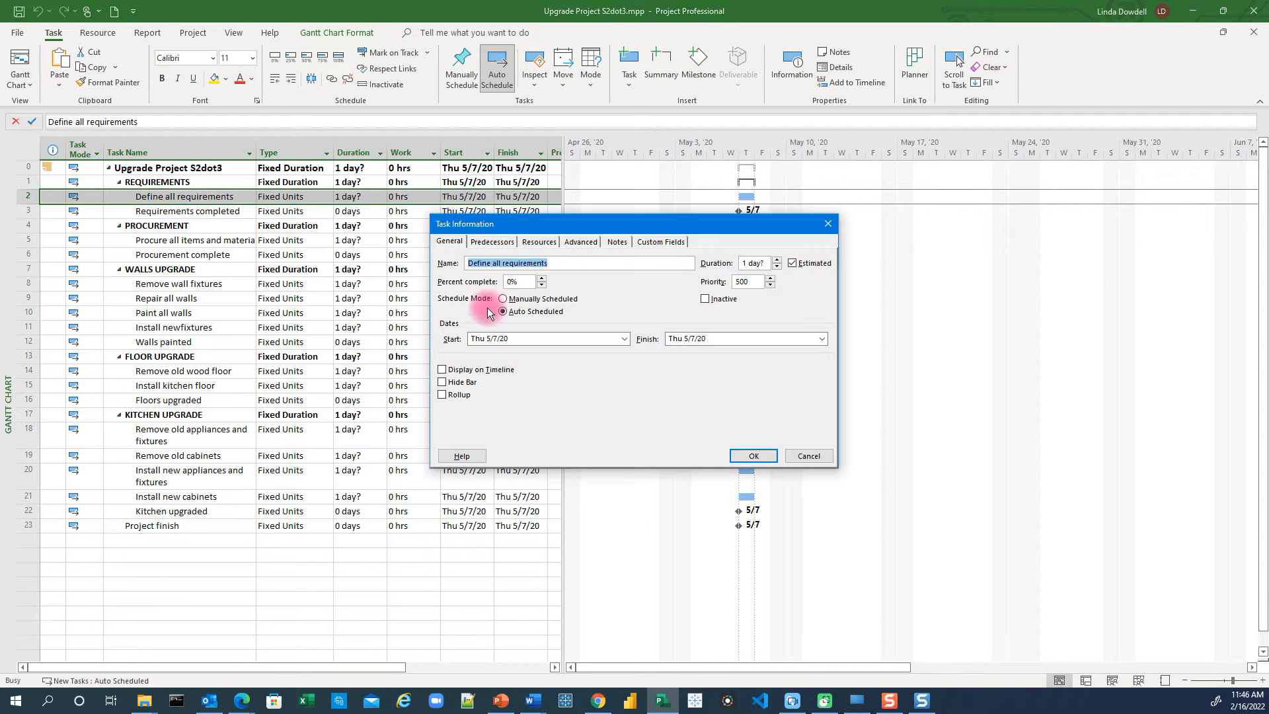
left_click(560, 263)
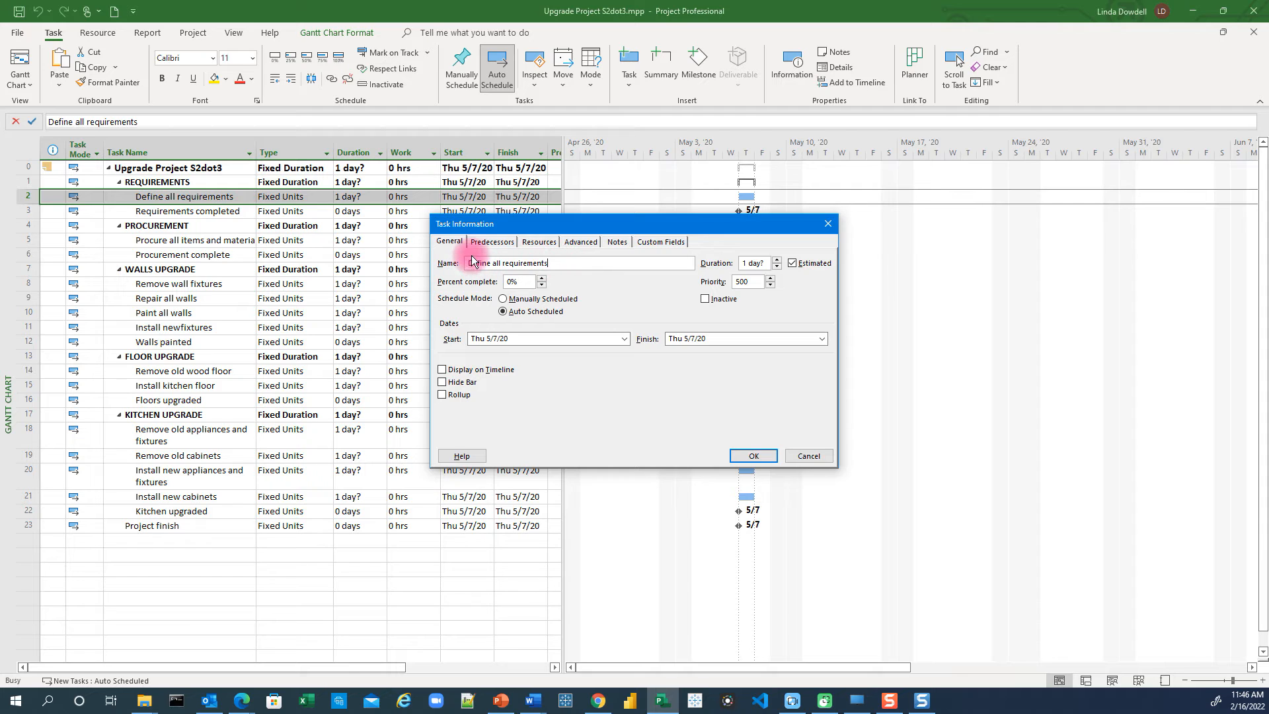
left_click(811, 456)
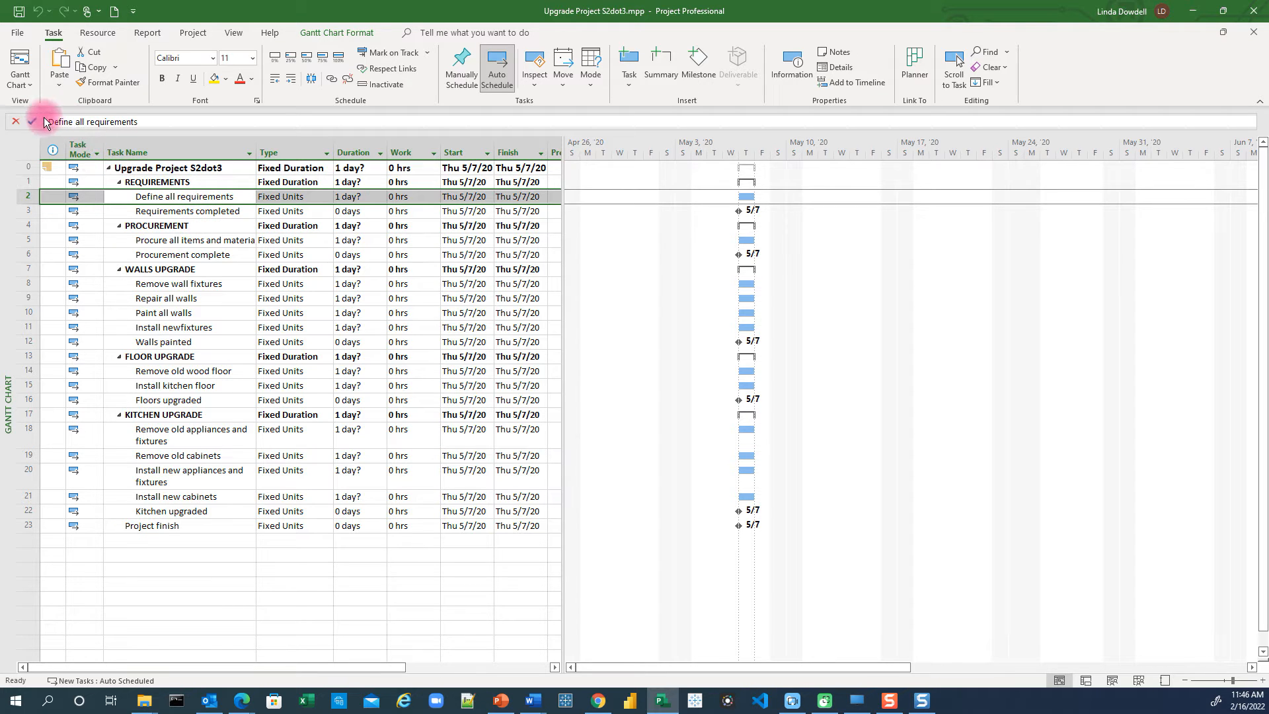
Open the name of "Define all requirements" for editing in the entry bar, then return to its task cell.
left_click(154, 120)
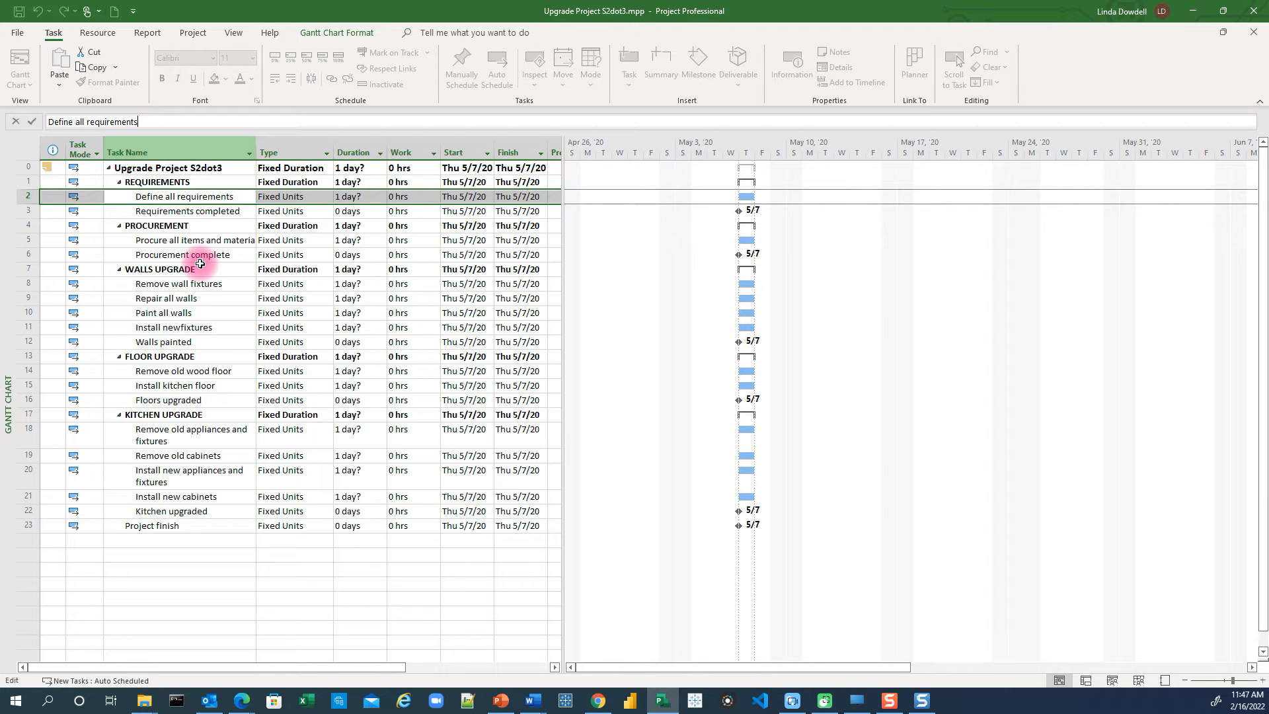
key("F2")
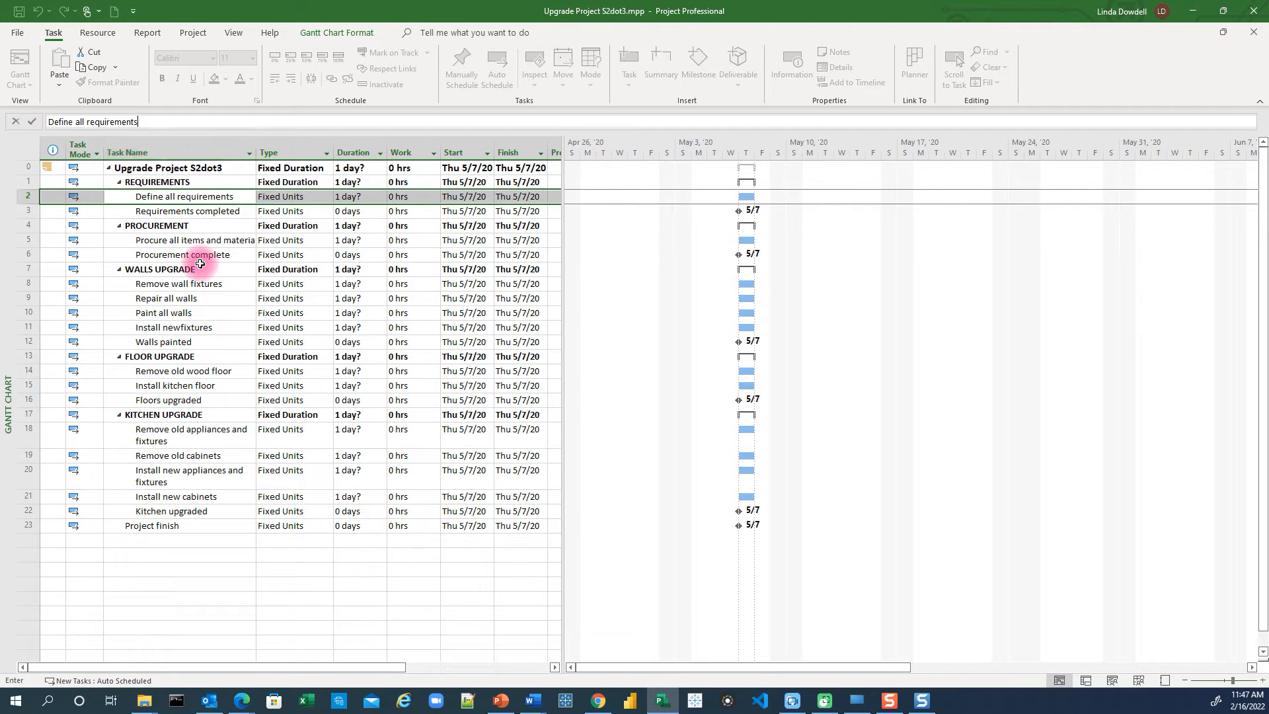
left_click(168, 196)
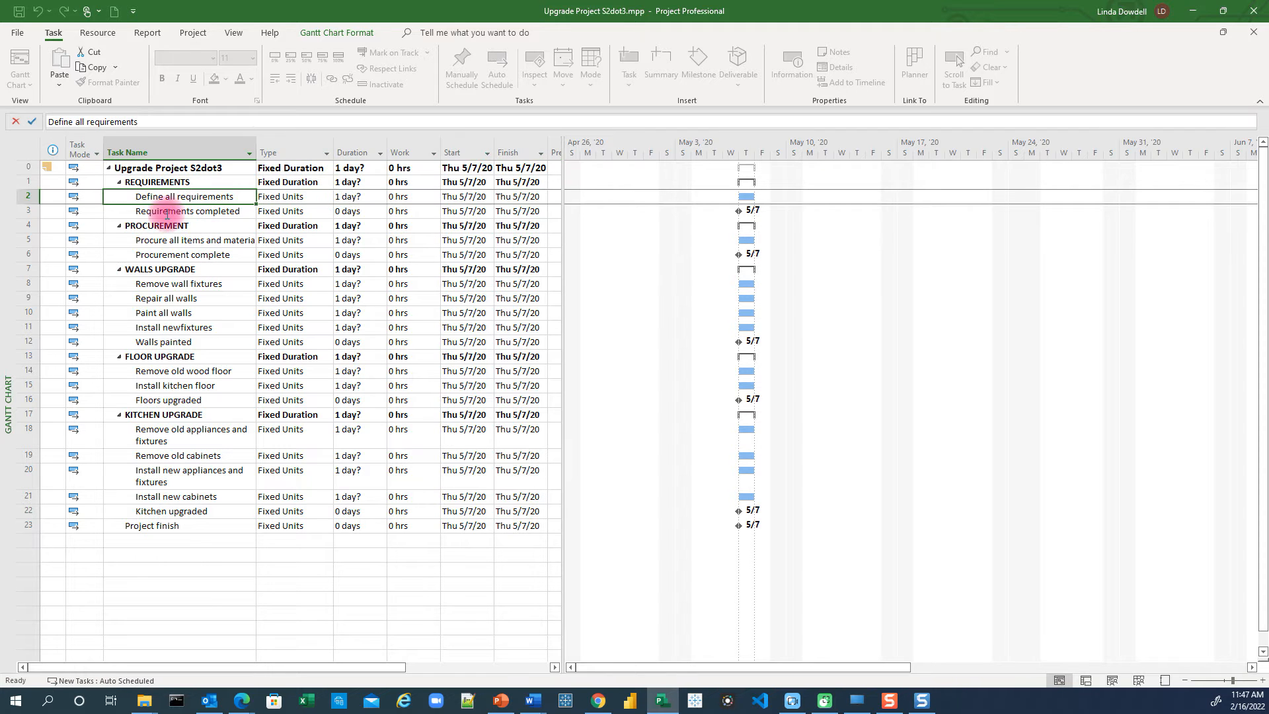
Open the "Requirements completed" name for editing directly in its cell and accept the entry as it is.
left_click(217, 211)
key("F2")
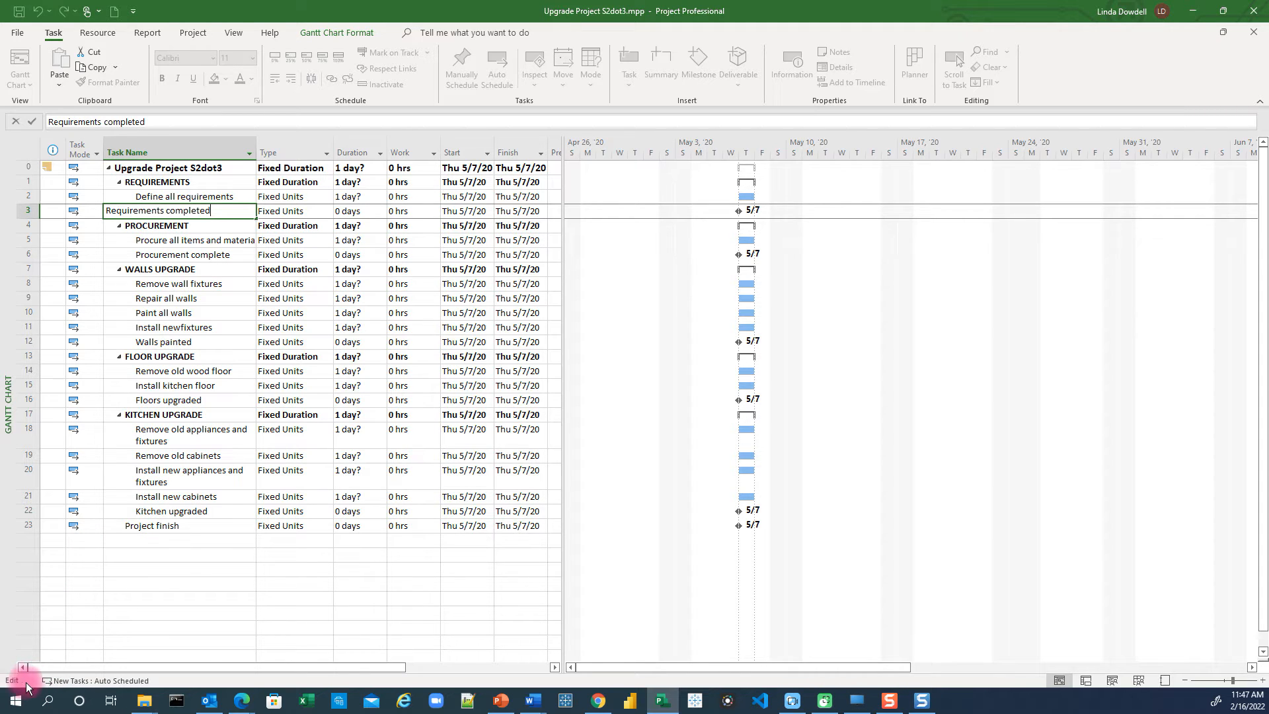
left_click(33, 121)
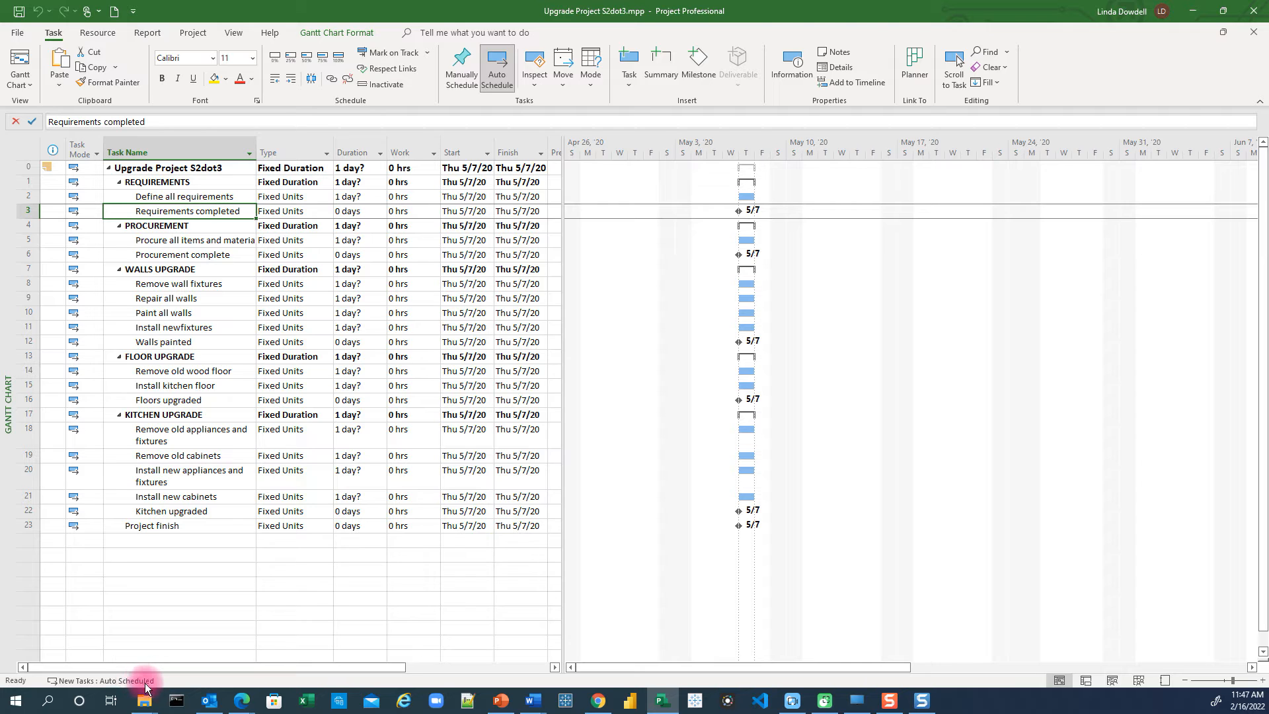
left_click(562, 84)
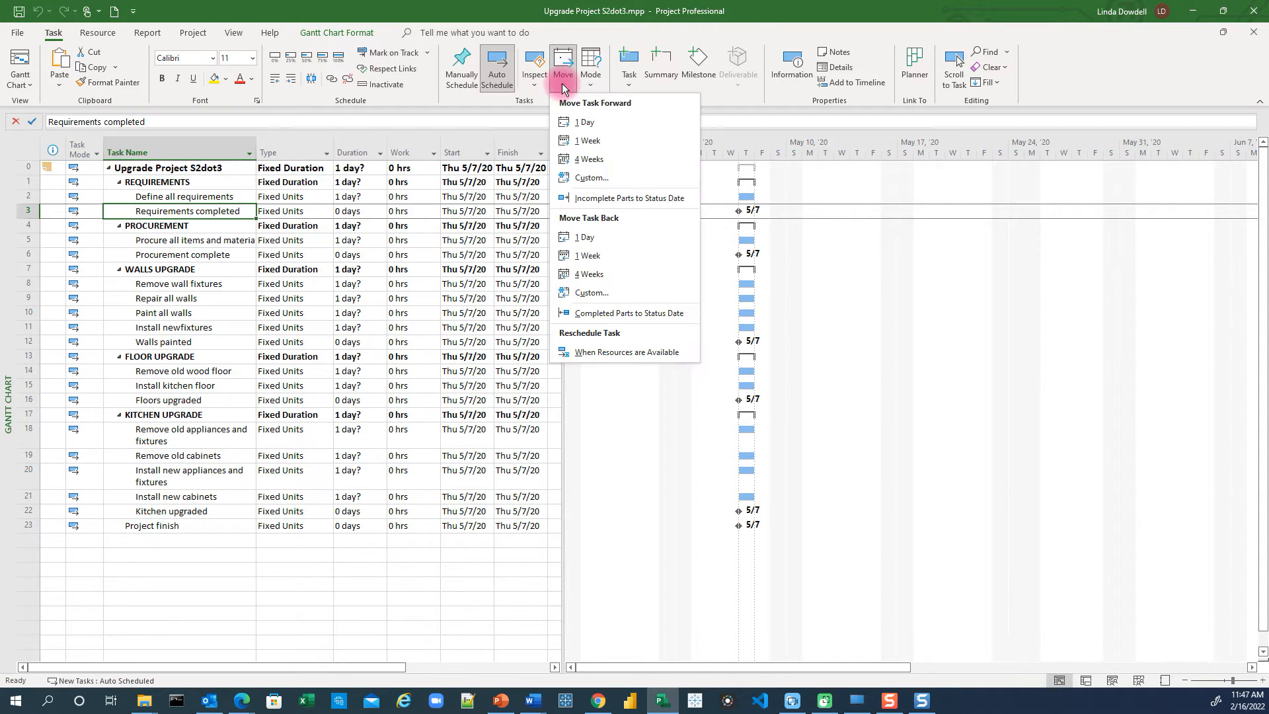
left_click(590, 78)
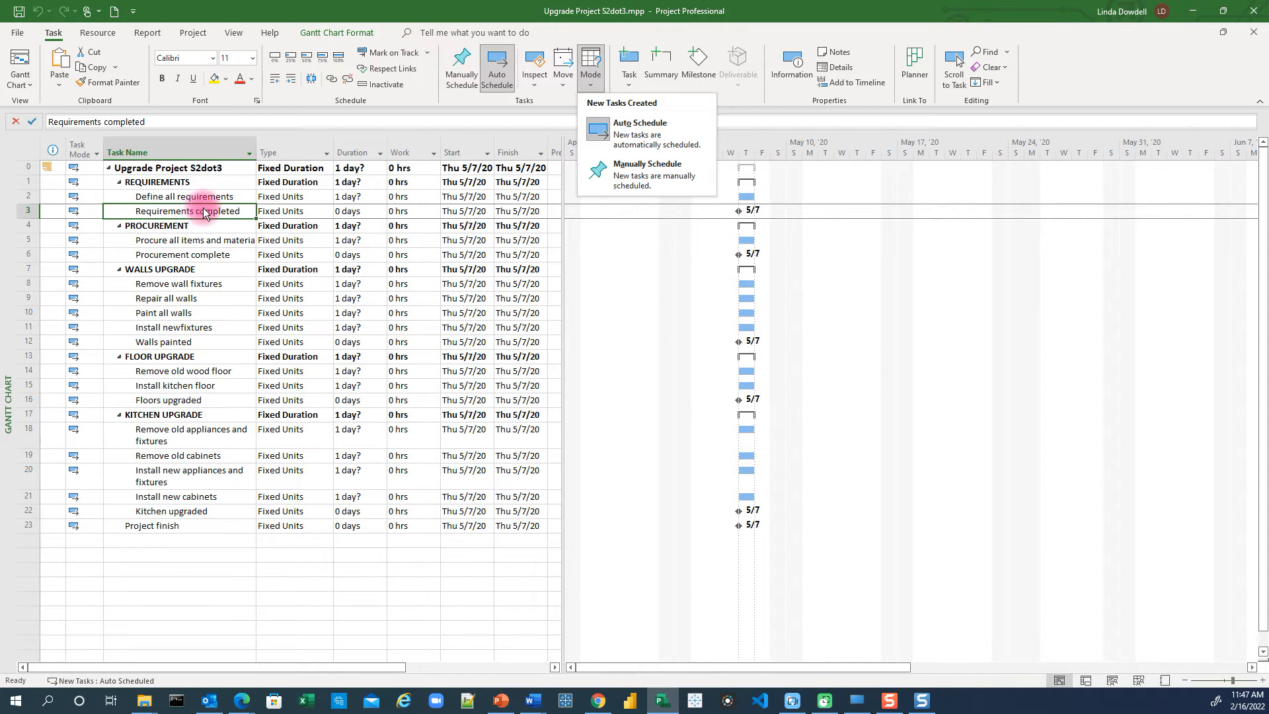
left_click(169, 204)
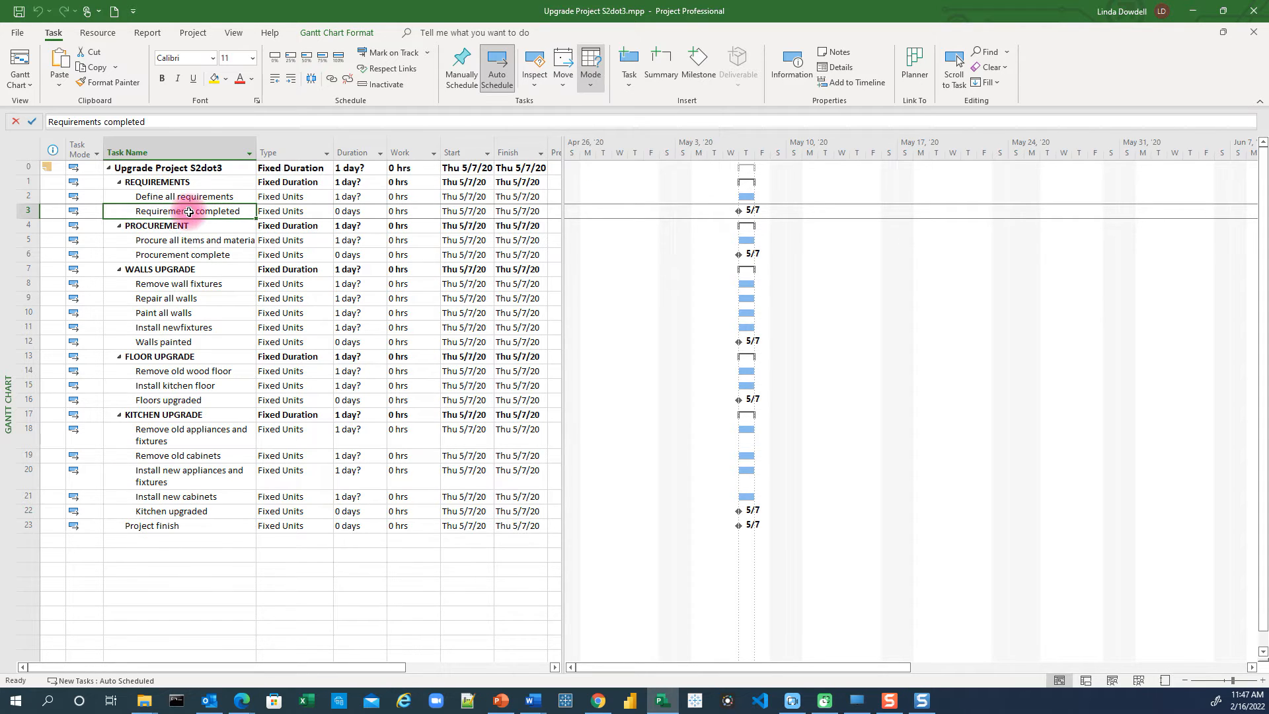
Put the "Requirements completed" task name into edit mode again and leave it without changing the text.
left_click(173, 240)
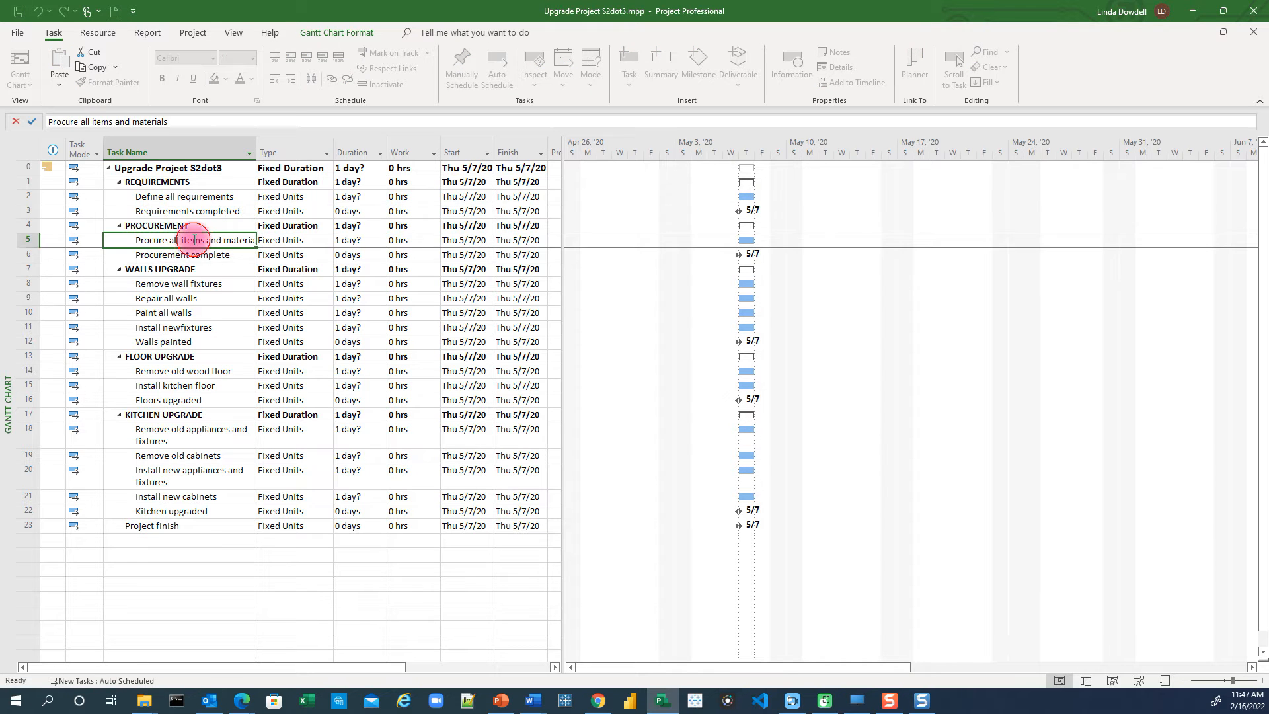
left_click(183, 211)
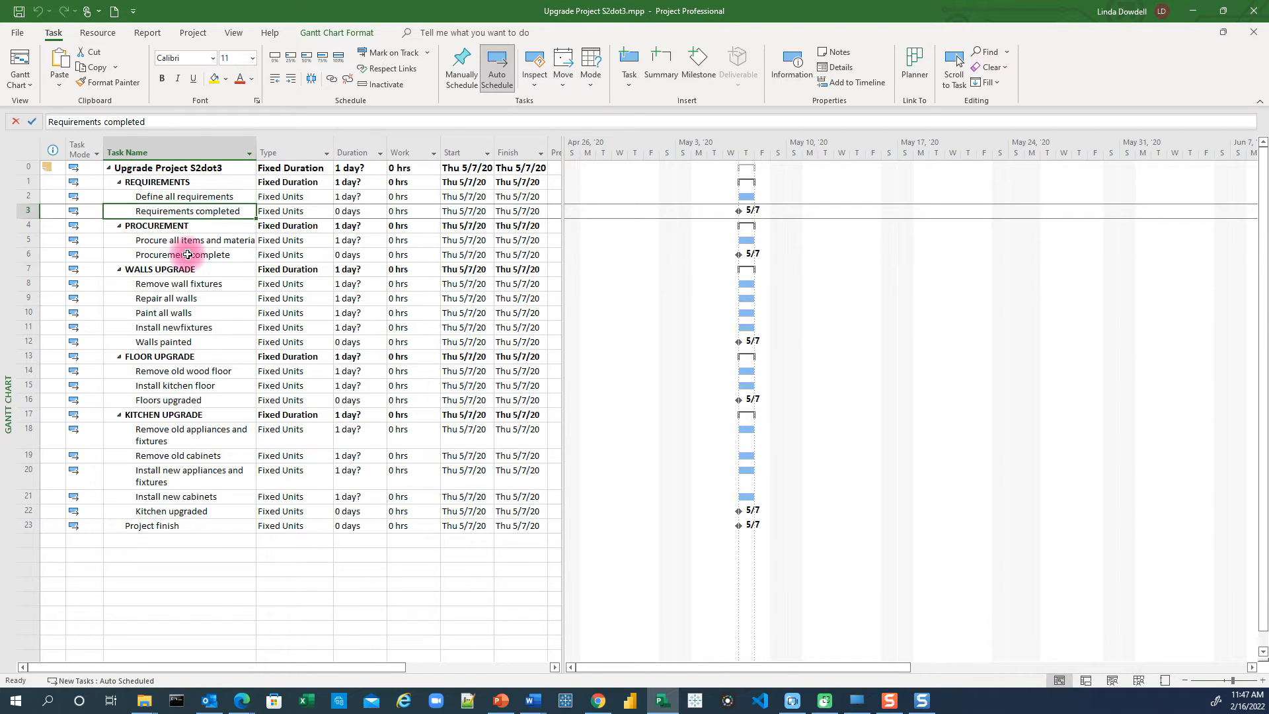
key("F2")
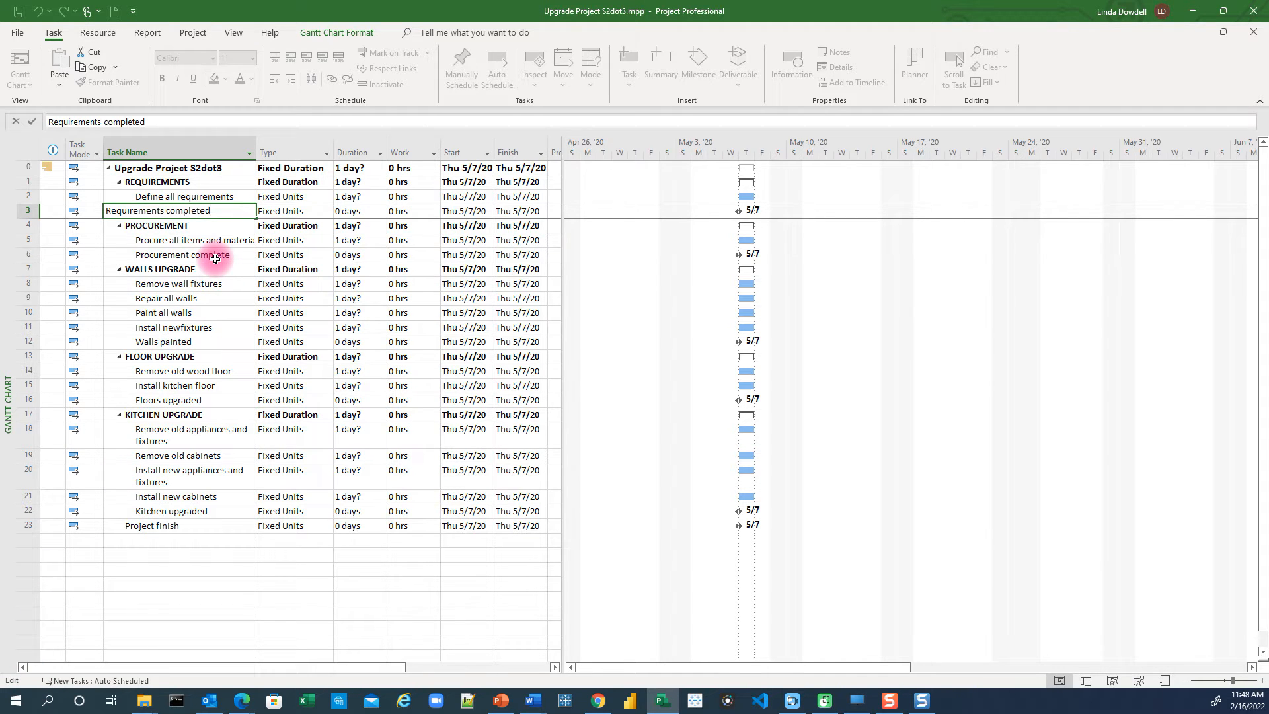
key("Return")
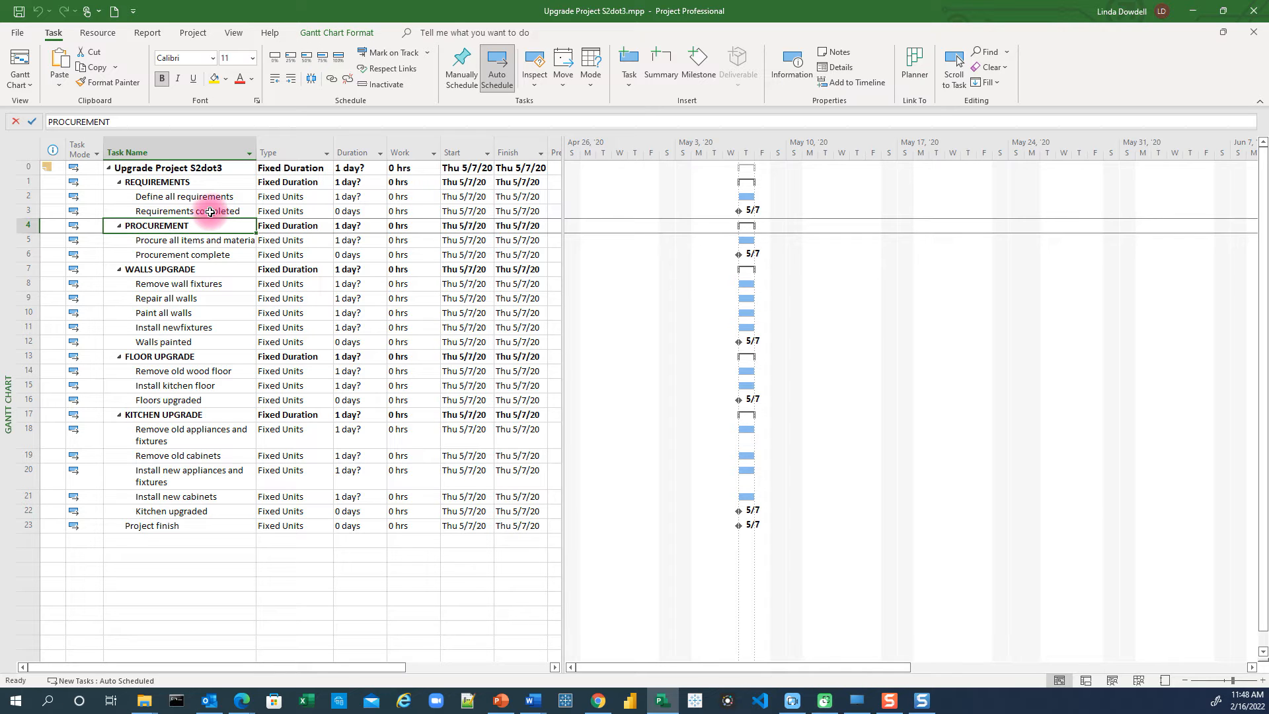
Place the text cursor at the start of the "Requirements completed" name within its cell, then close the edit.
left_click(209, 211)
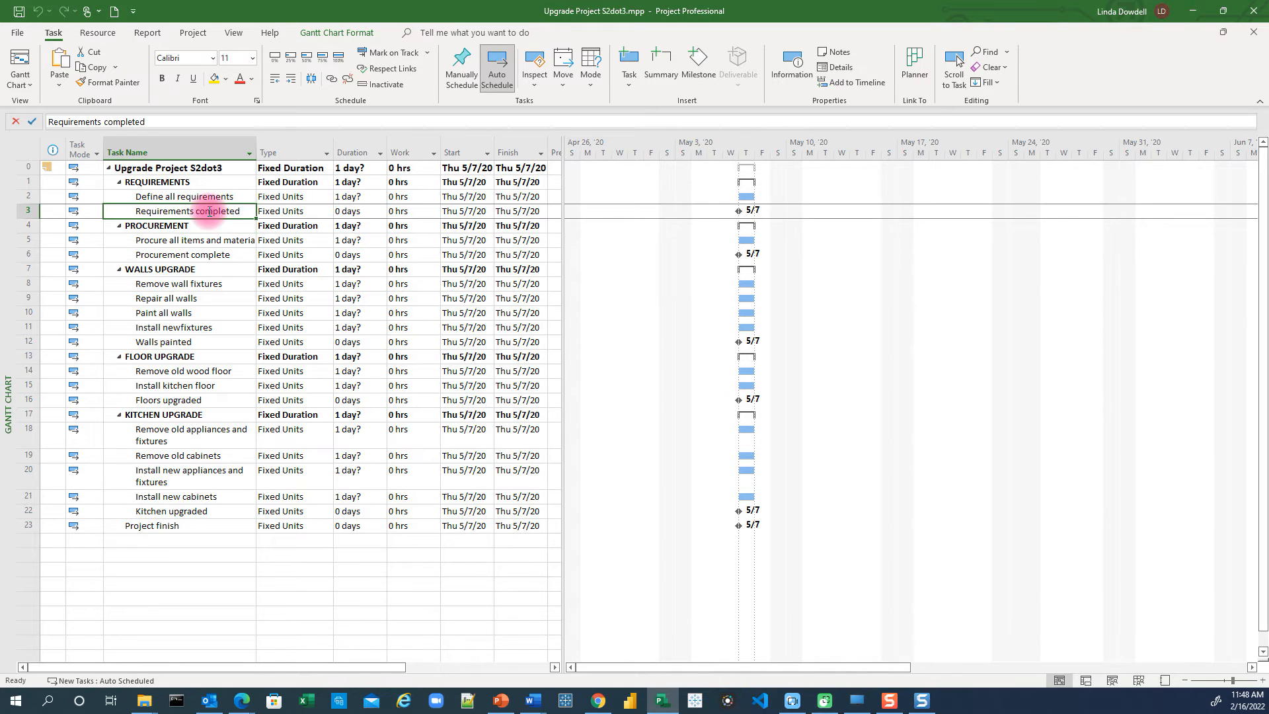
left_click(188, 210)
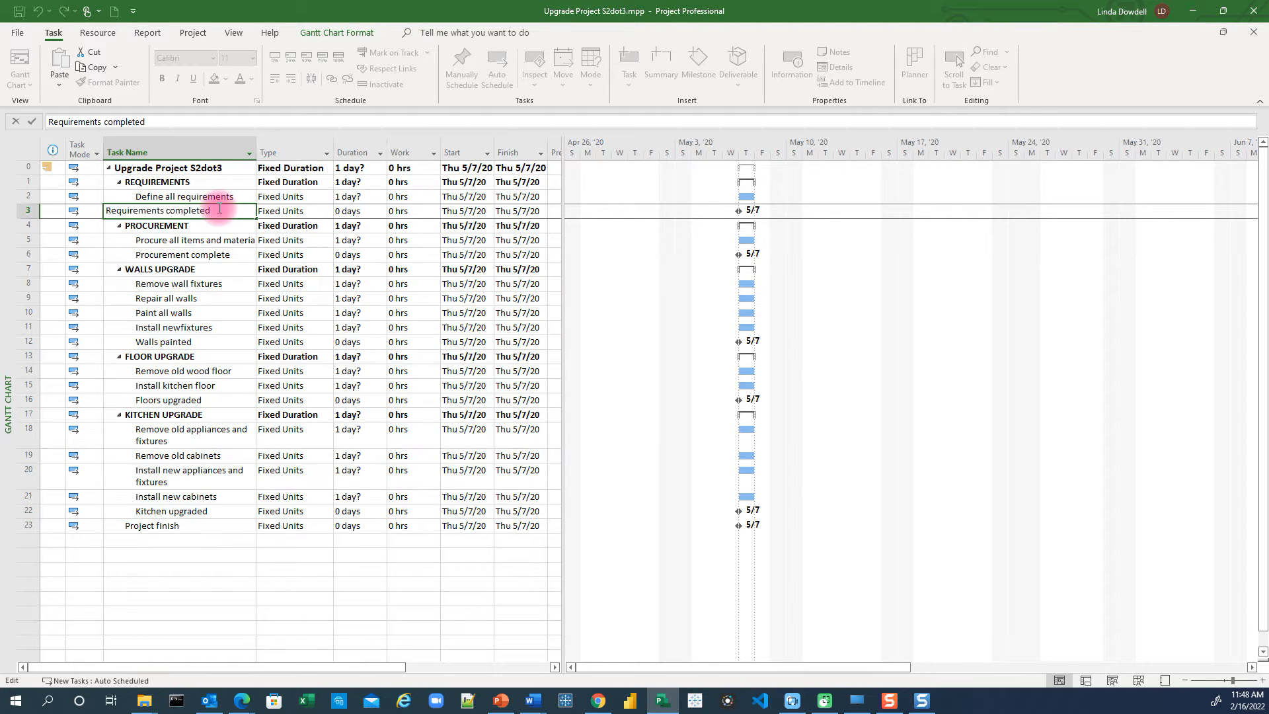
left_click(108, 211)
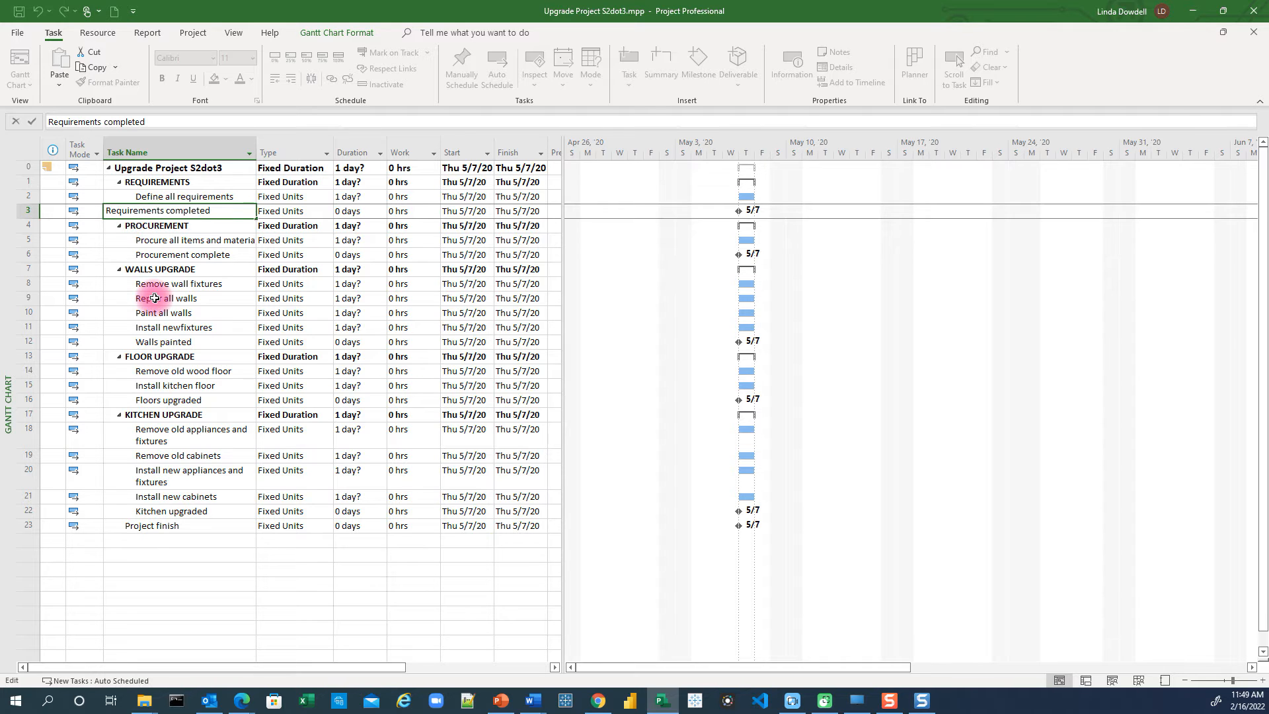
key("Return")
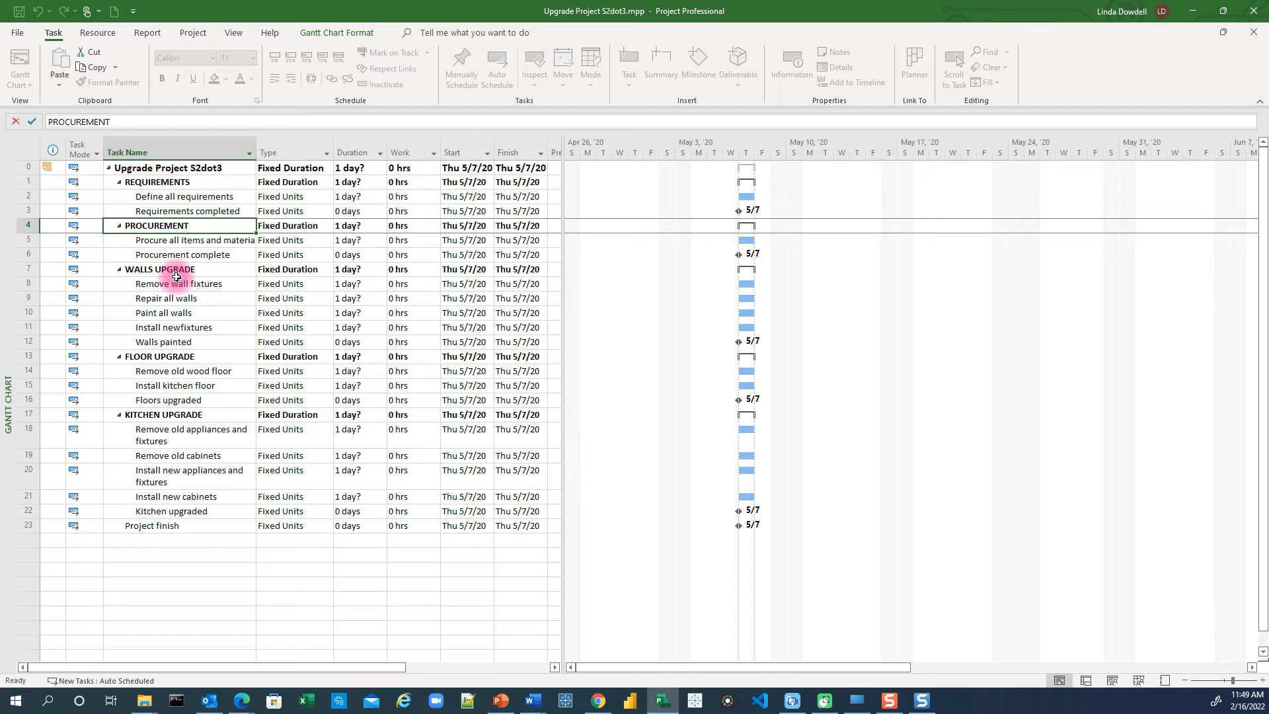
Add the note "Need to define all the house requirements including paint color for every room, wood type, etc." to the "Define all requirements" task.
left_click(173, 197)
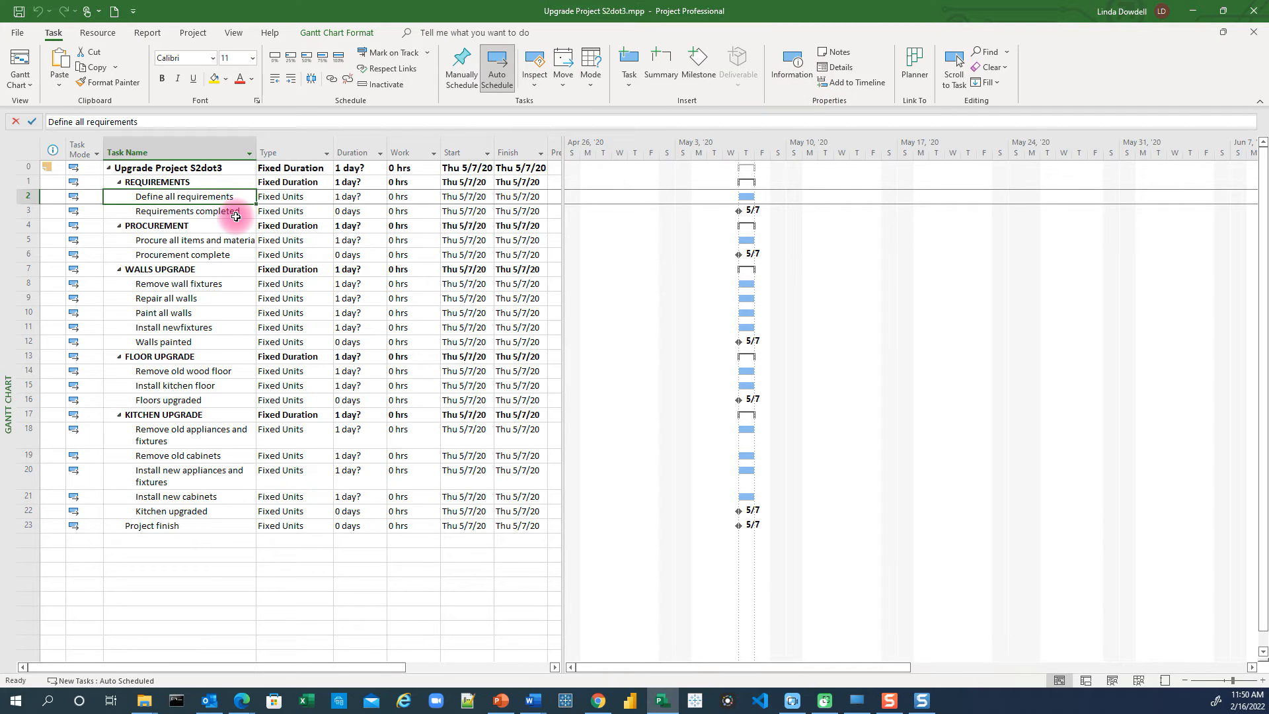
key("shift+F2")
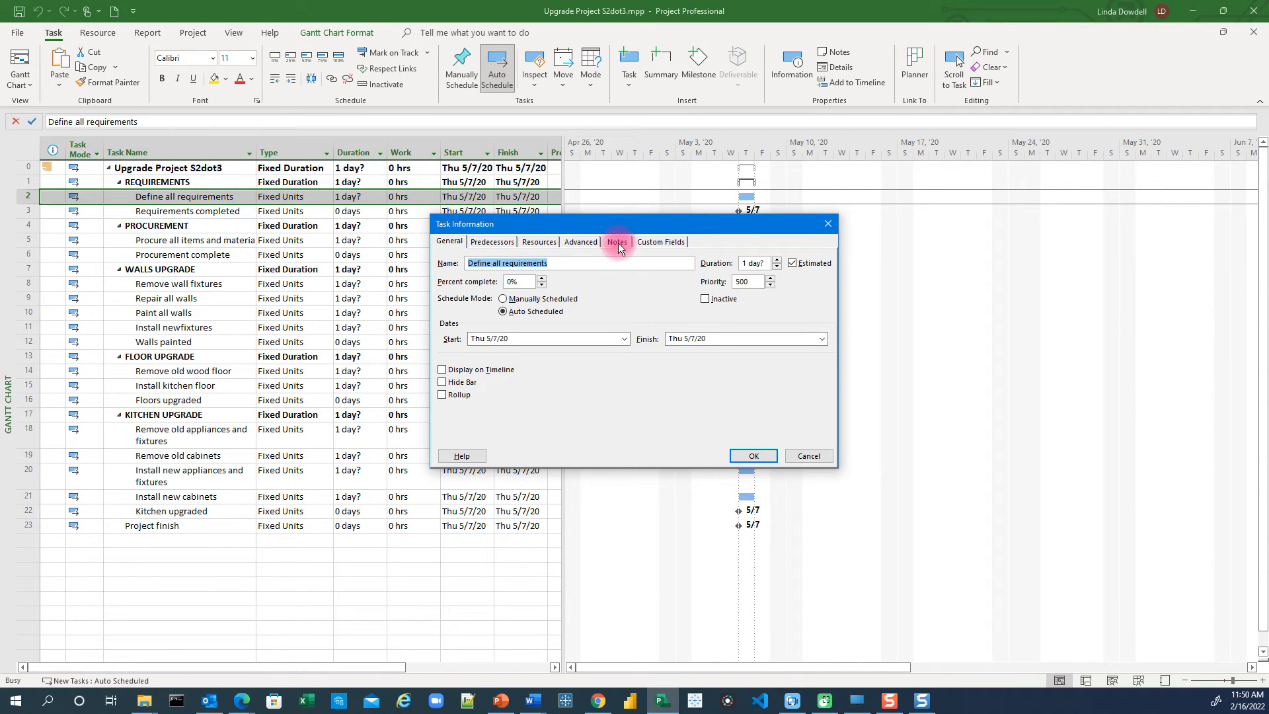
left_click(444, 243)
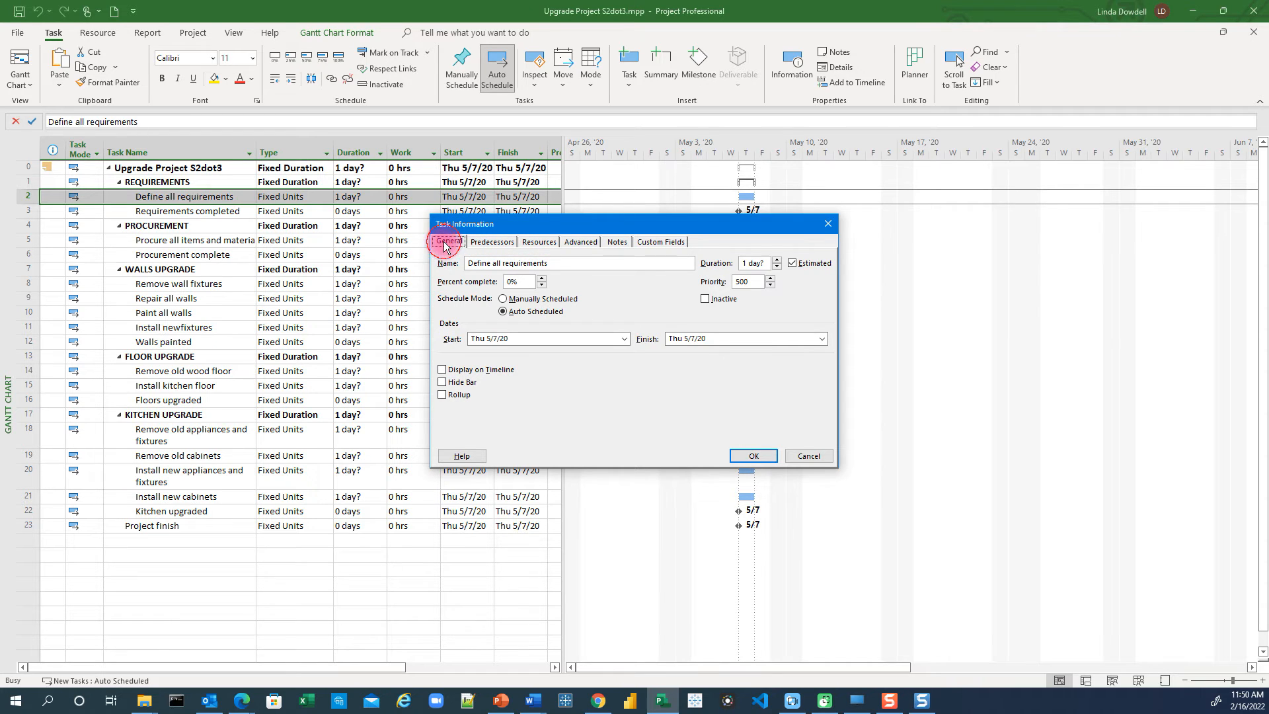
left_click(617, 242)
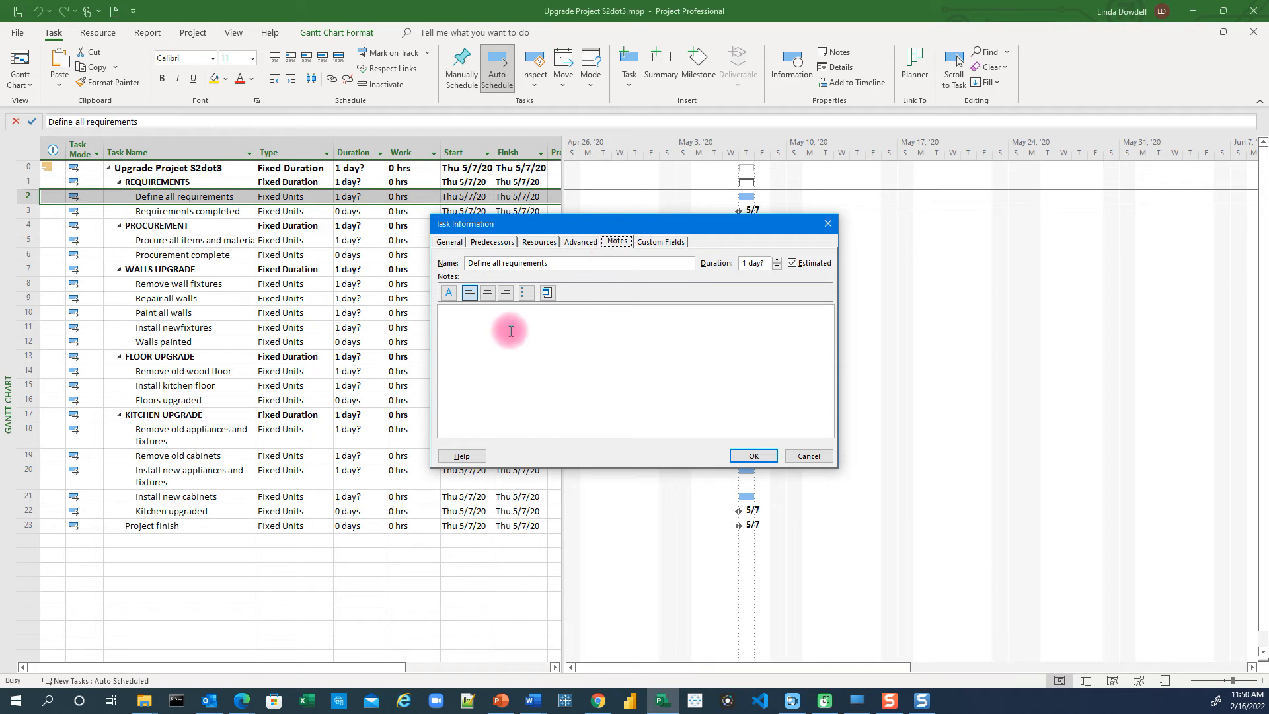
left_click(460, 319)
type("Nee")
type("d to define all ht")
key("BackSpace")
type("the house requirement")
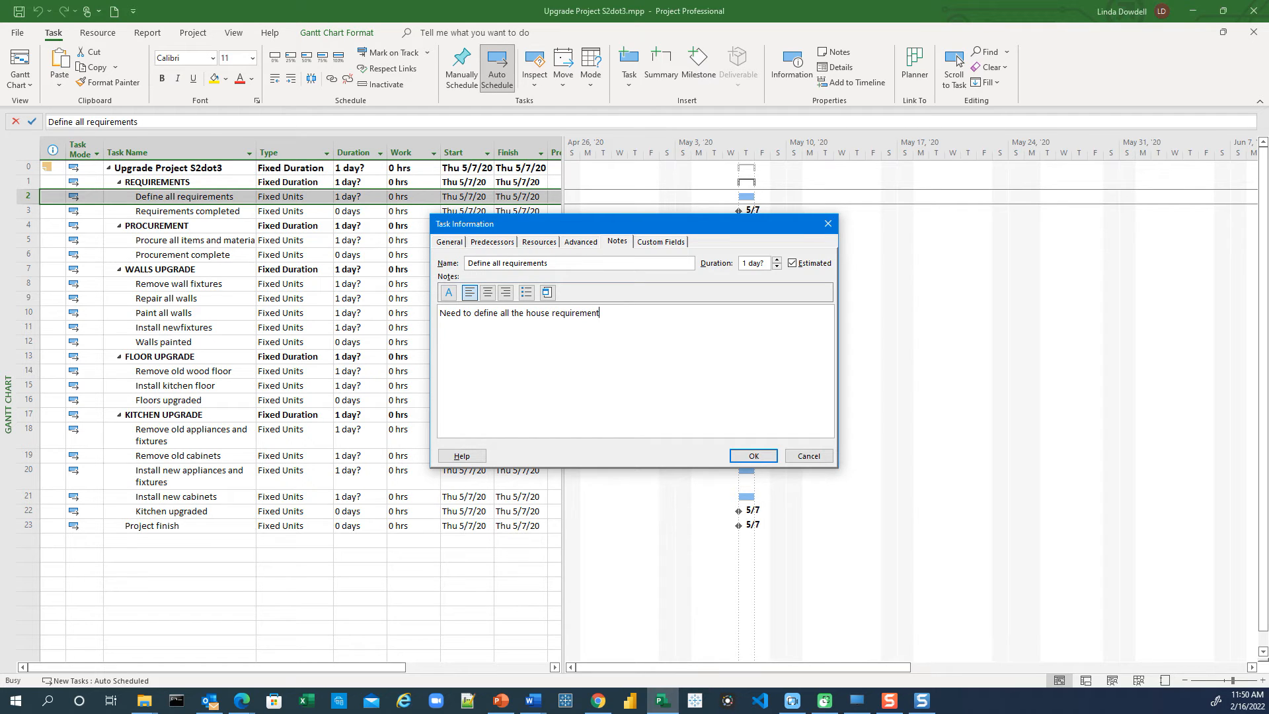
type("s including paint color for every room, wood type")
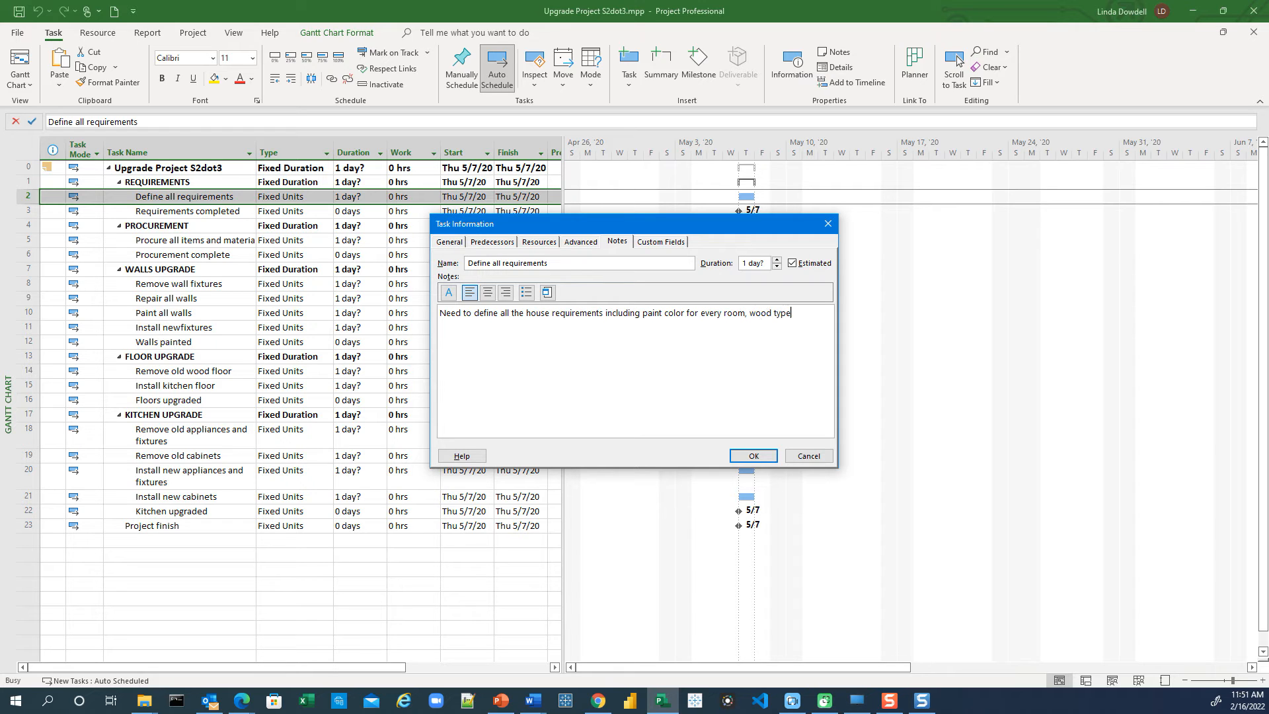
type(", etc.")
left_click(753, 456)
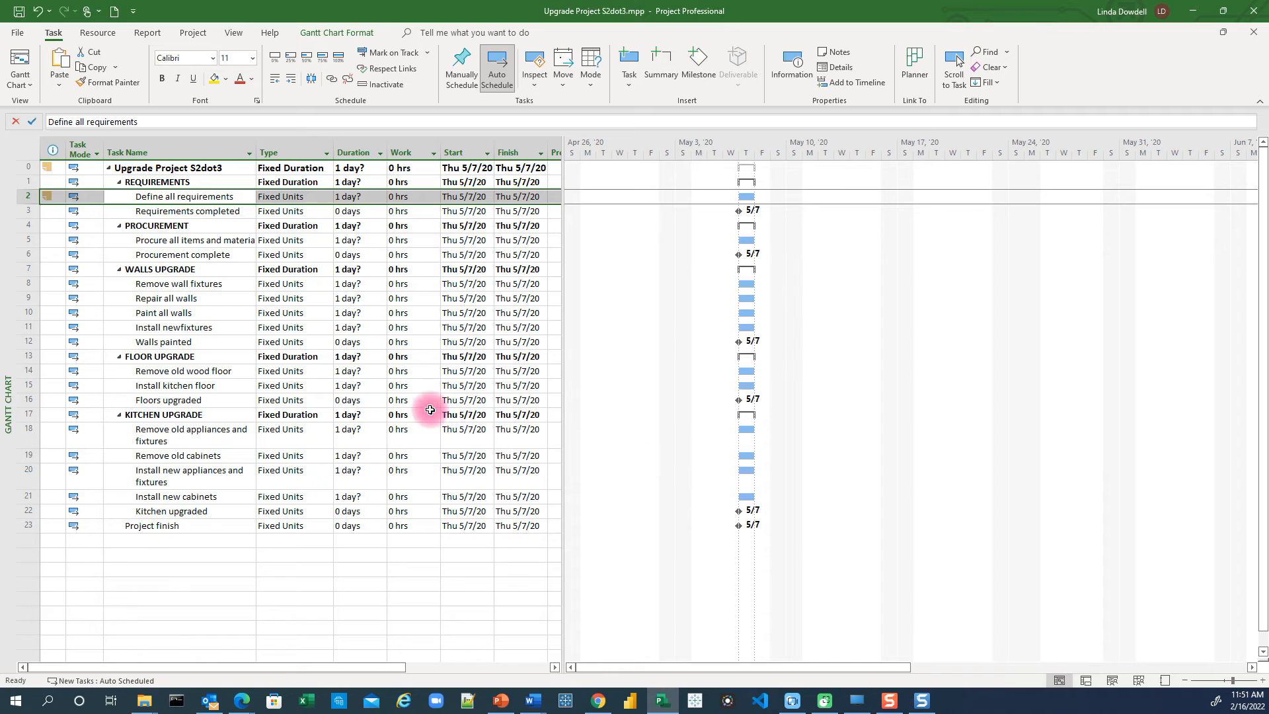
Delete the whole "Requirements completed" task row, then undo the deletion.
left_click(56, 211)
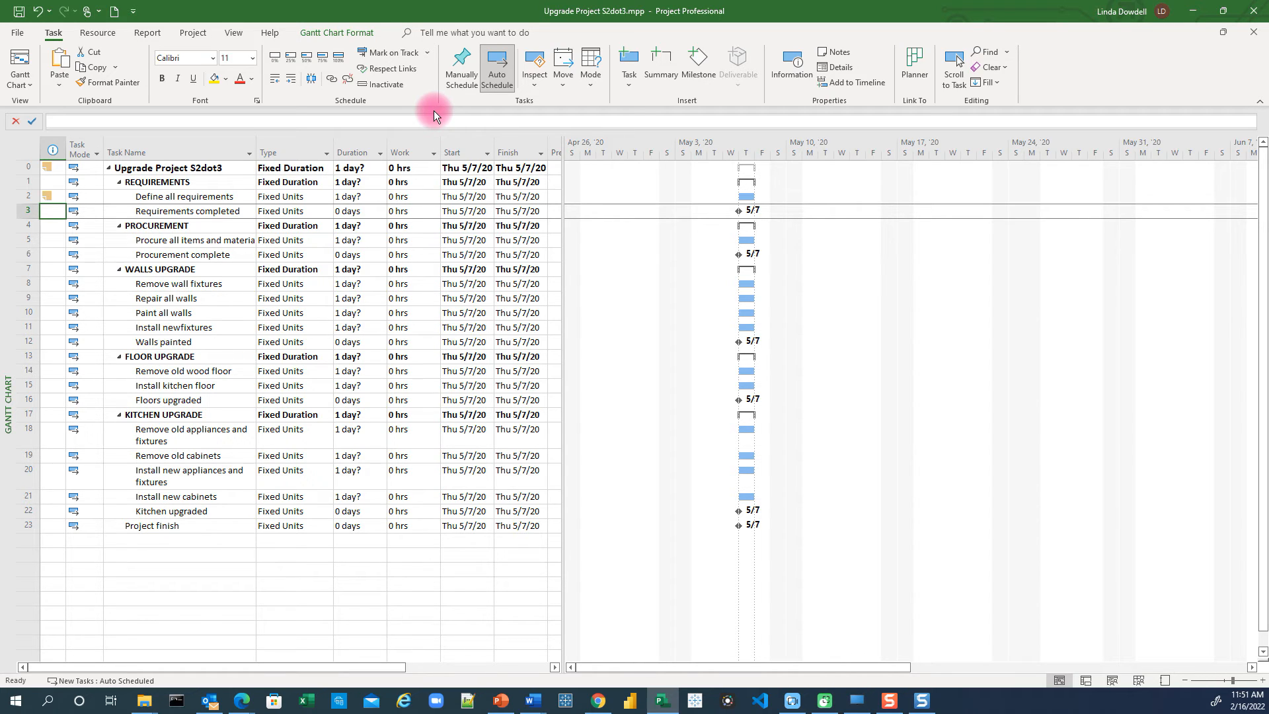
left_click(24, 211)
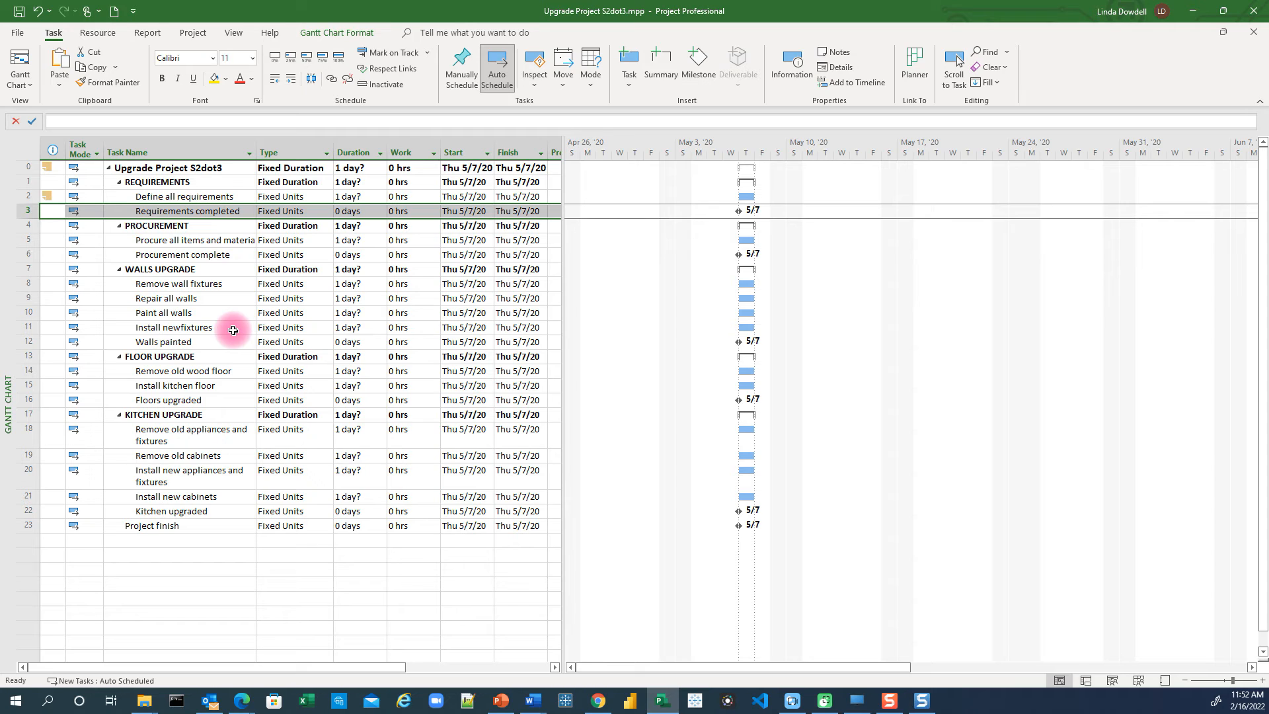
key("Delete")
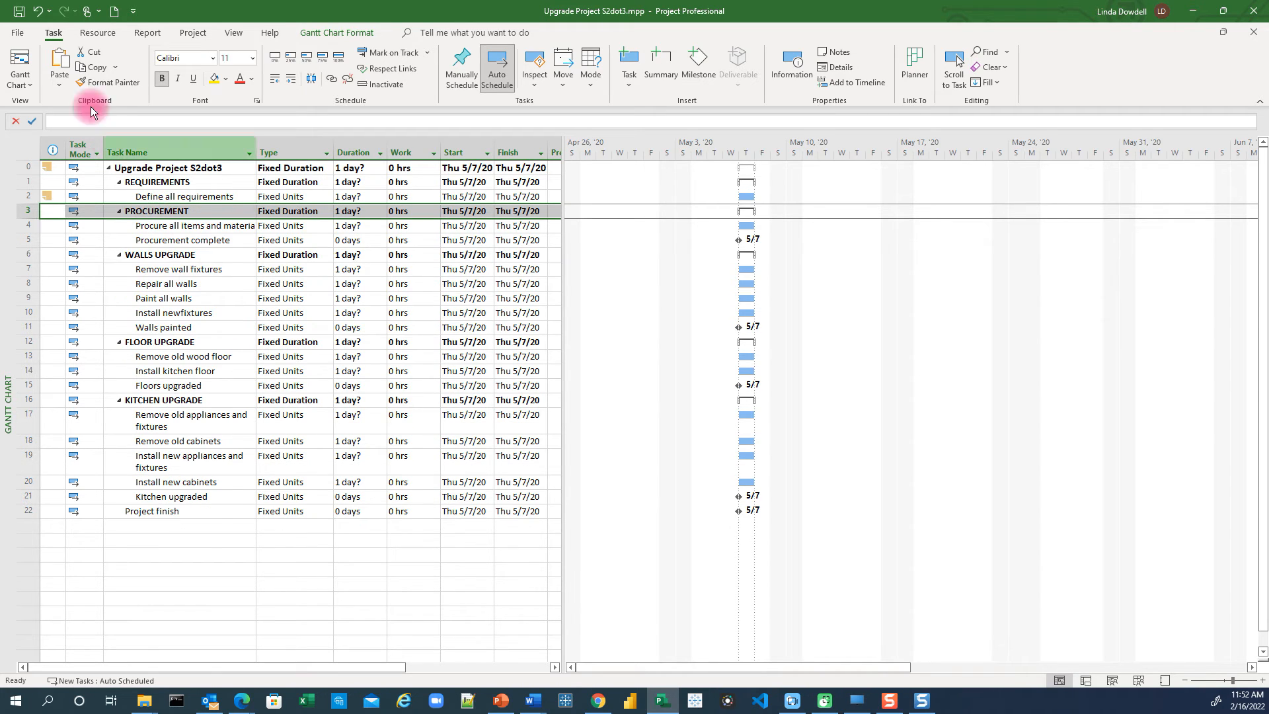
left_click(38, 12)
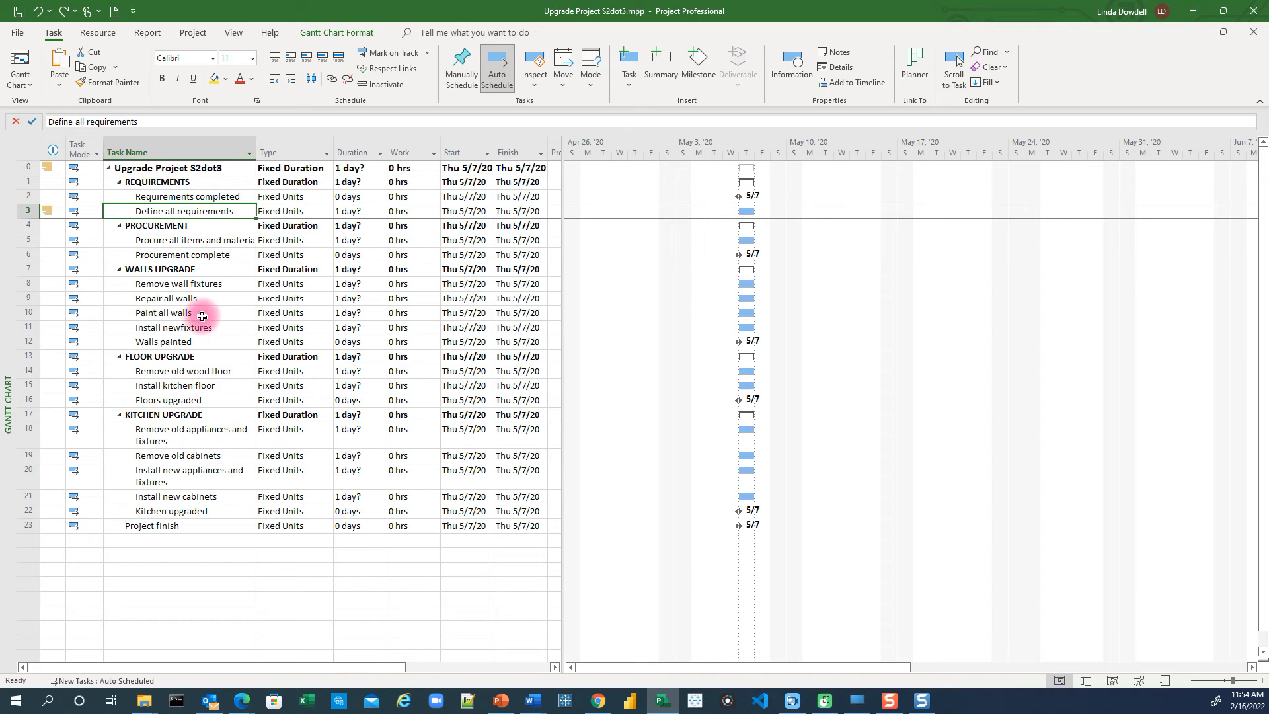
Examine the standard and custom background colors available for the "Define all requirements" row, then cancel without choosing one.
left_click(24, 210)
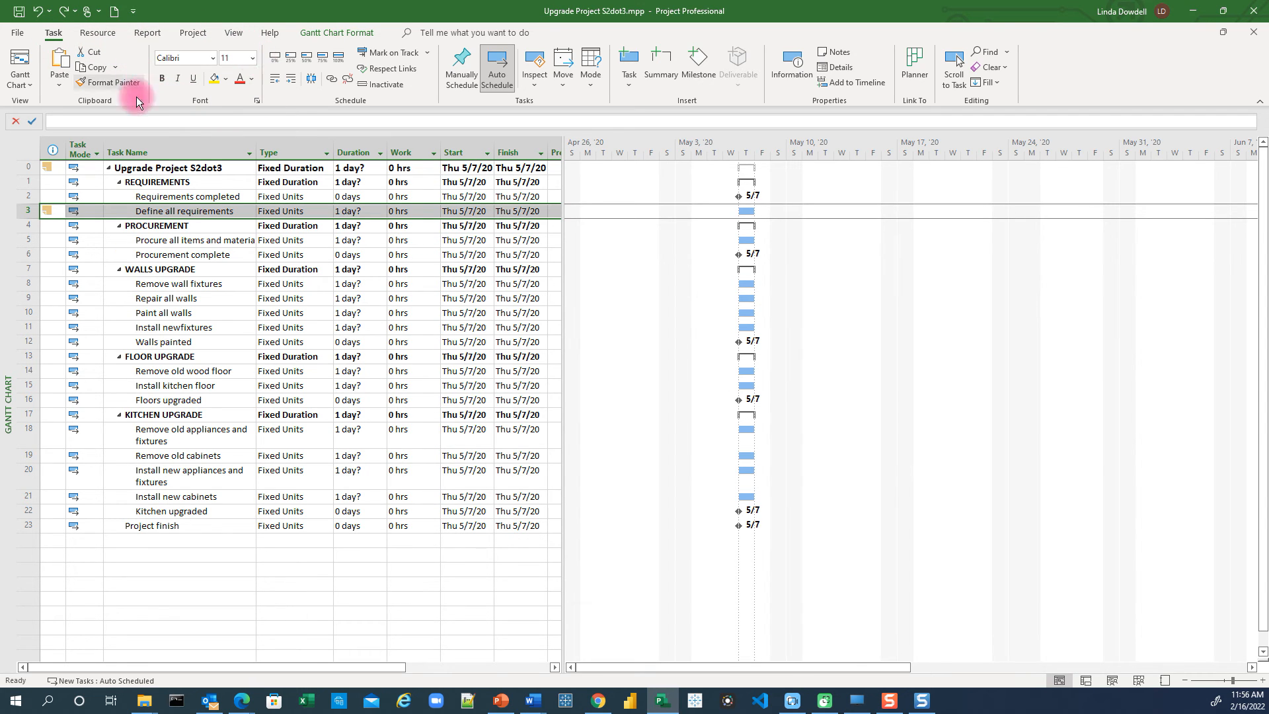
left_click(226, 81)
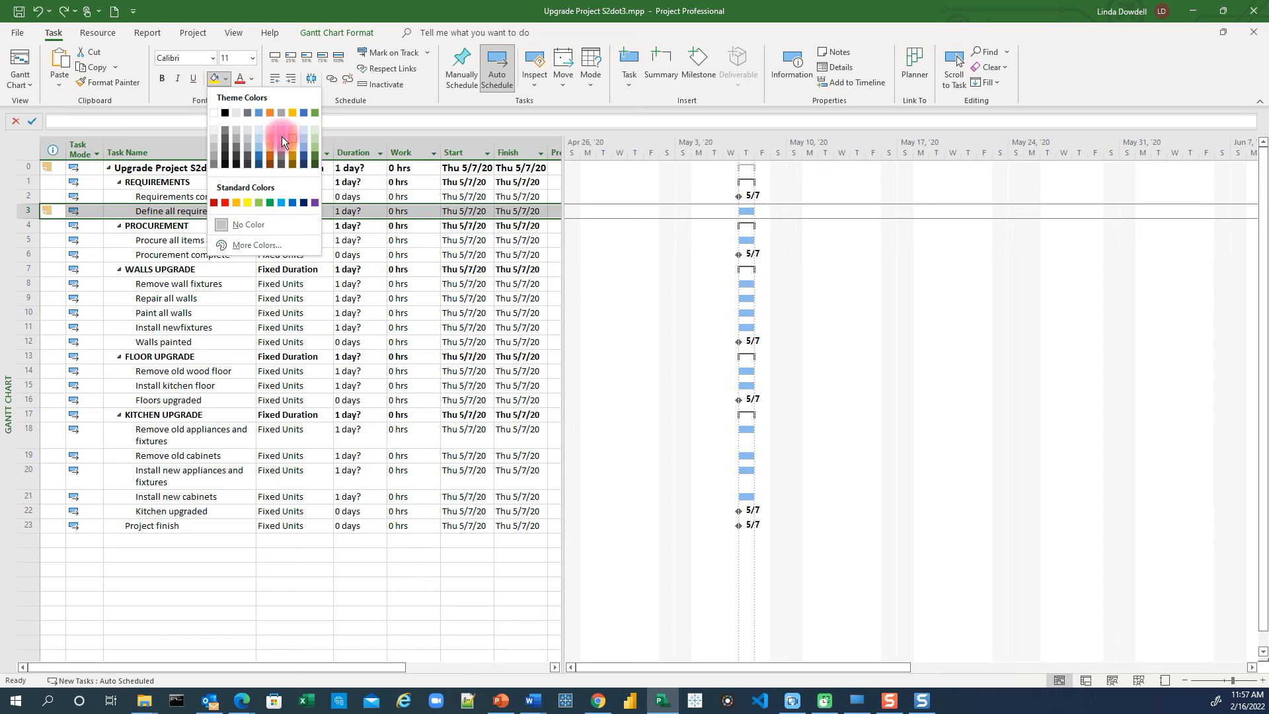
left_click(266, 249)
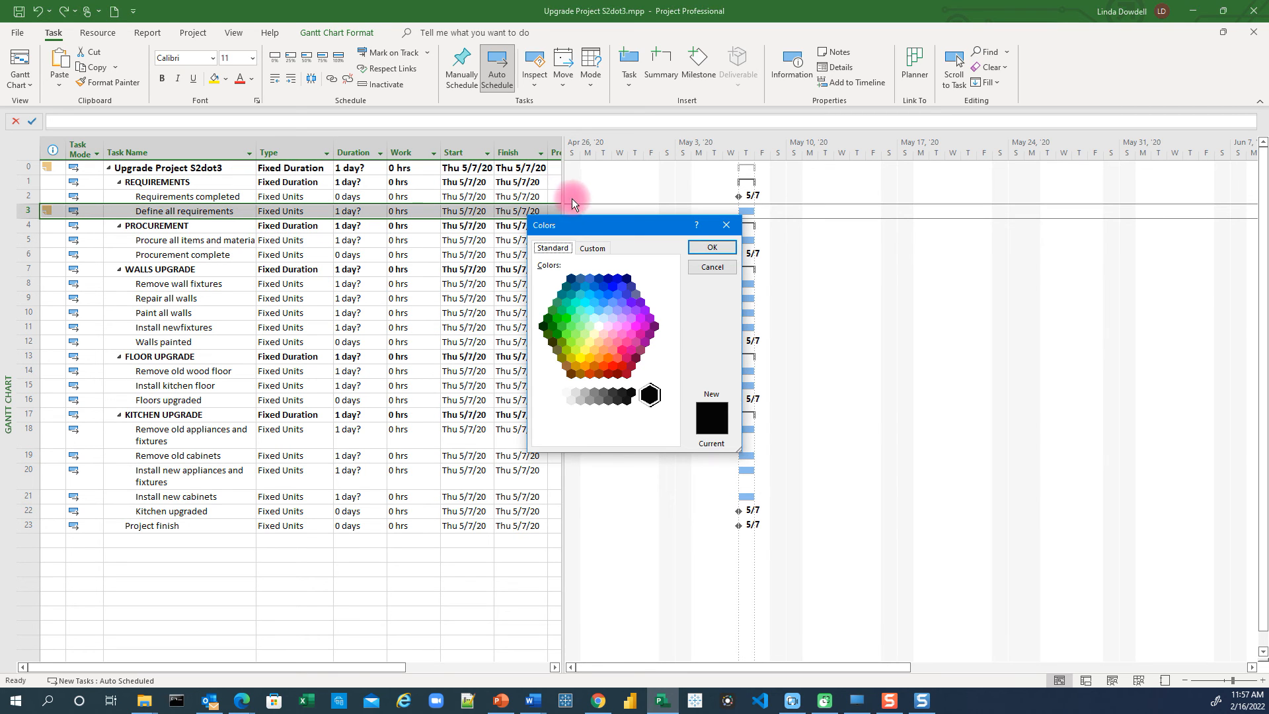
left_click_drag(576, 224, 442, 165)
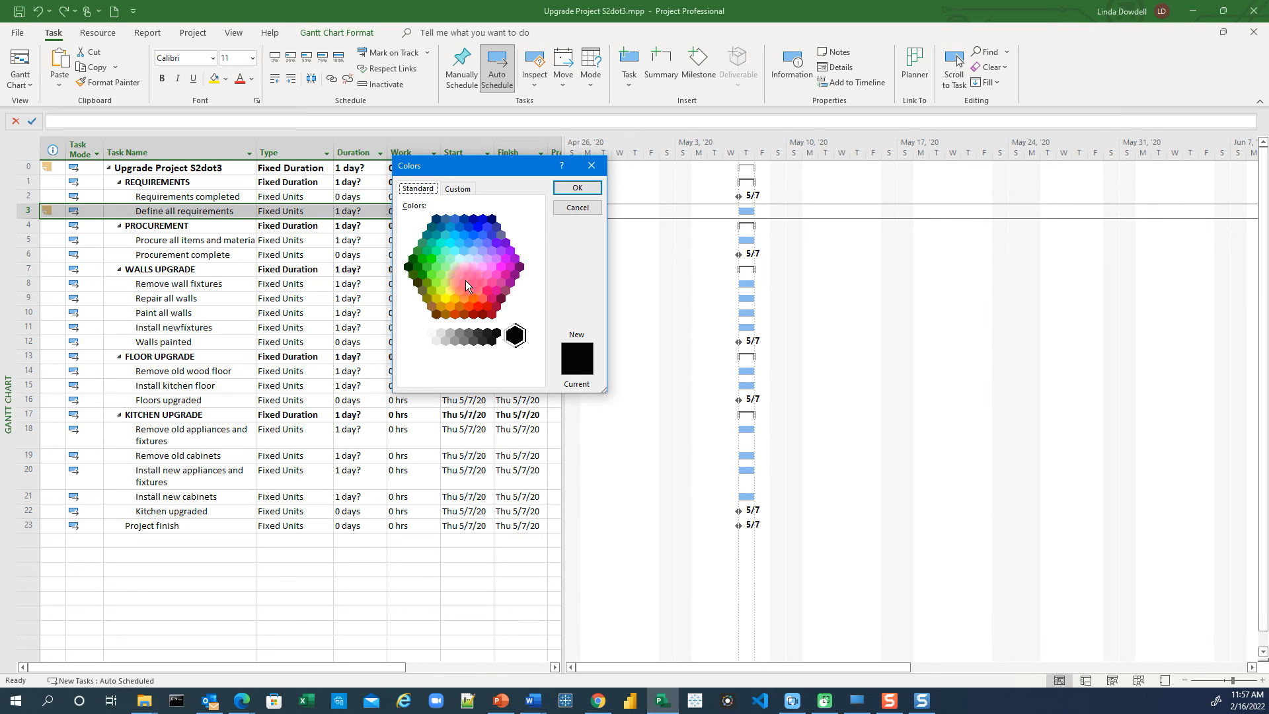
left_click(459, 188)
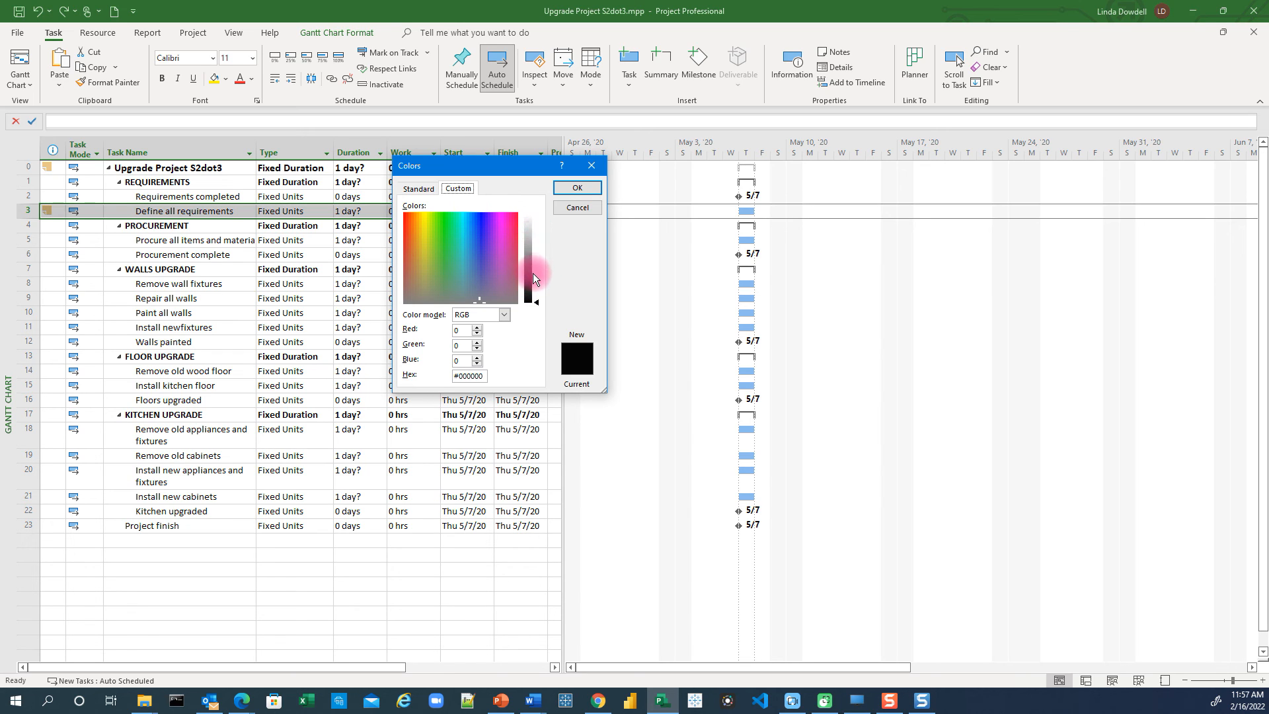
left_click(578, 208)
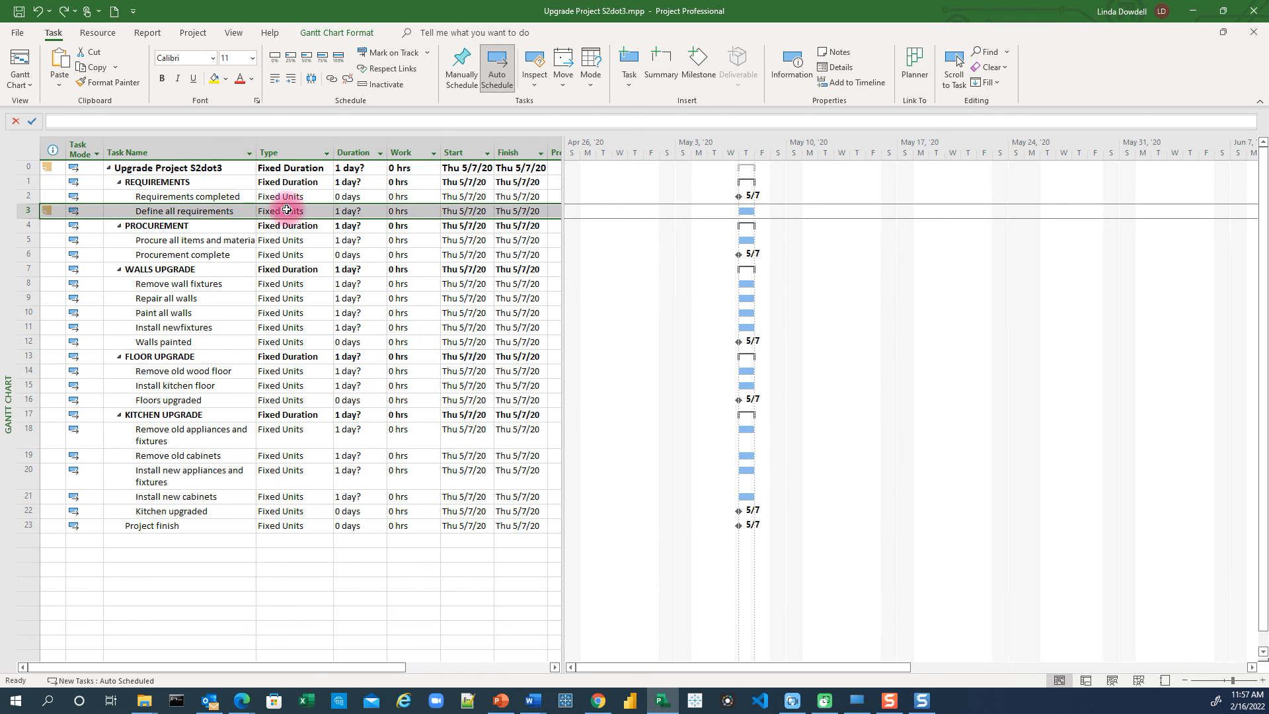
left_click(222, 212)
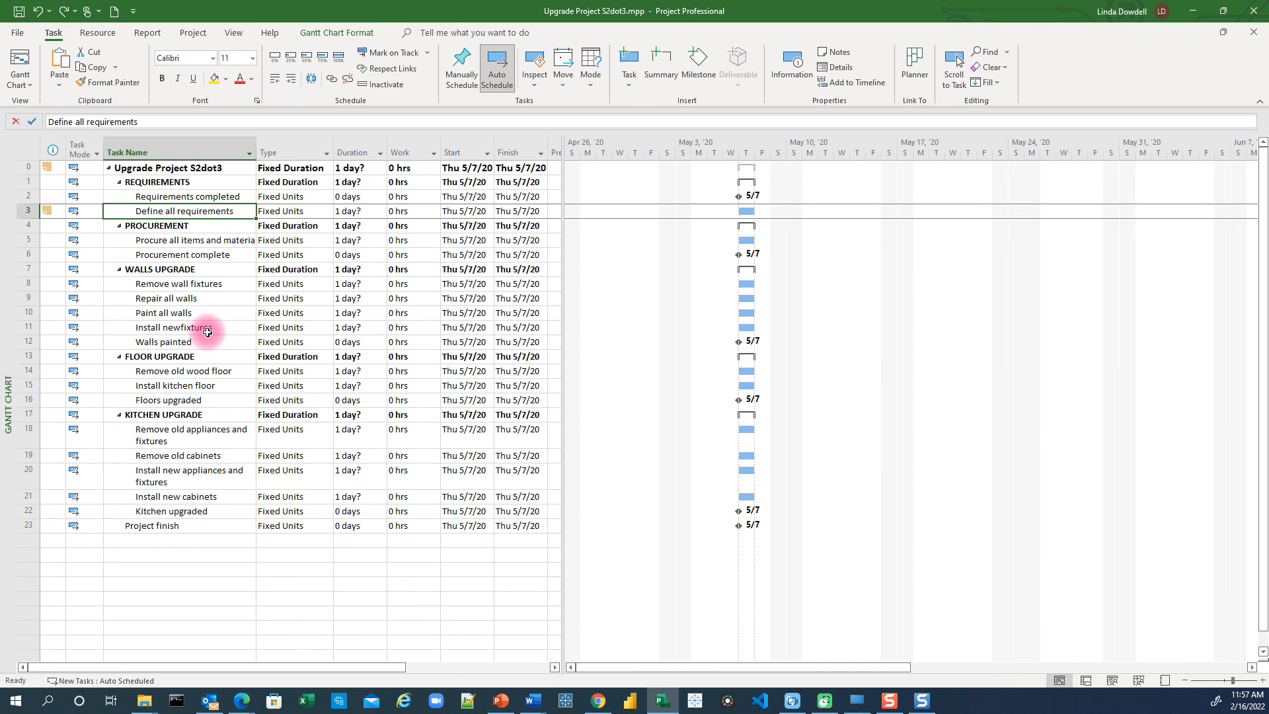
Save a copy of the project as "Upgrade Project S2dot3dot1.mpp" in the 01 PROJECT FILES folder under Documents.
left_click(18, 34)
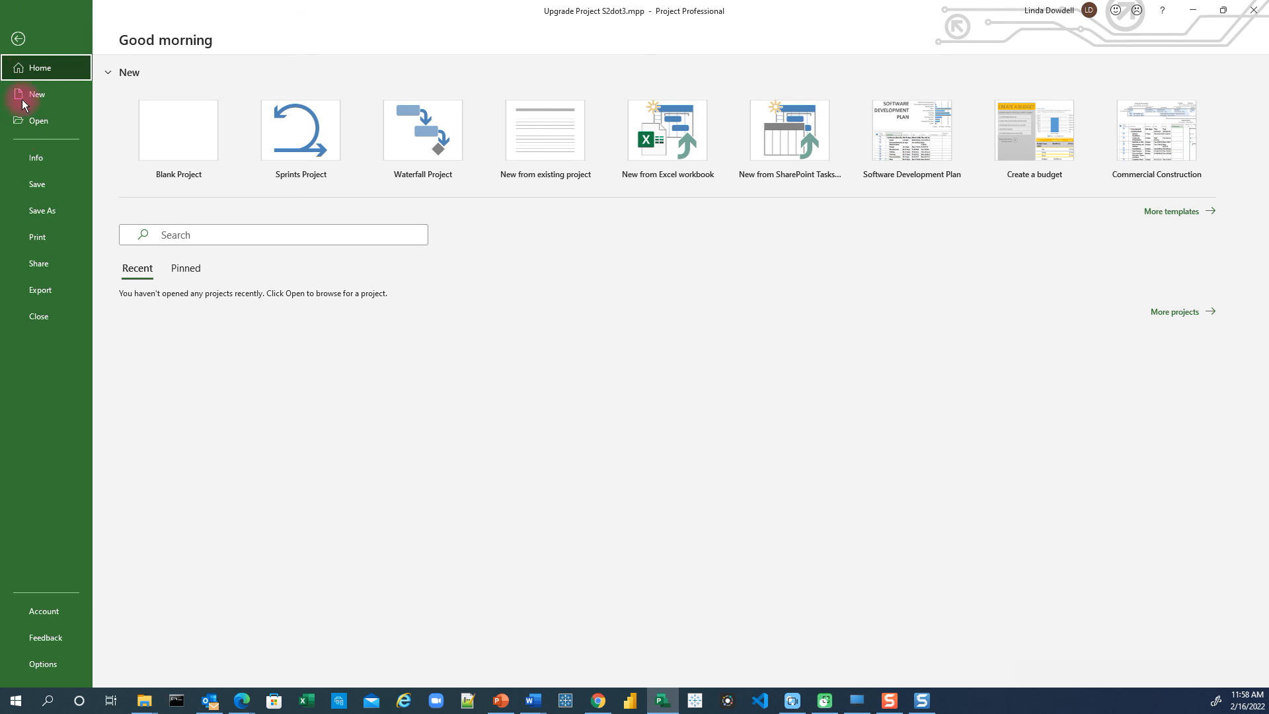
left_click(45, 212)
left_click(180, 358)
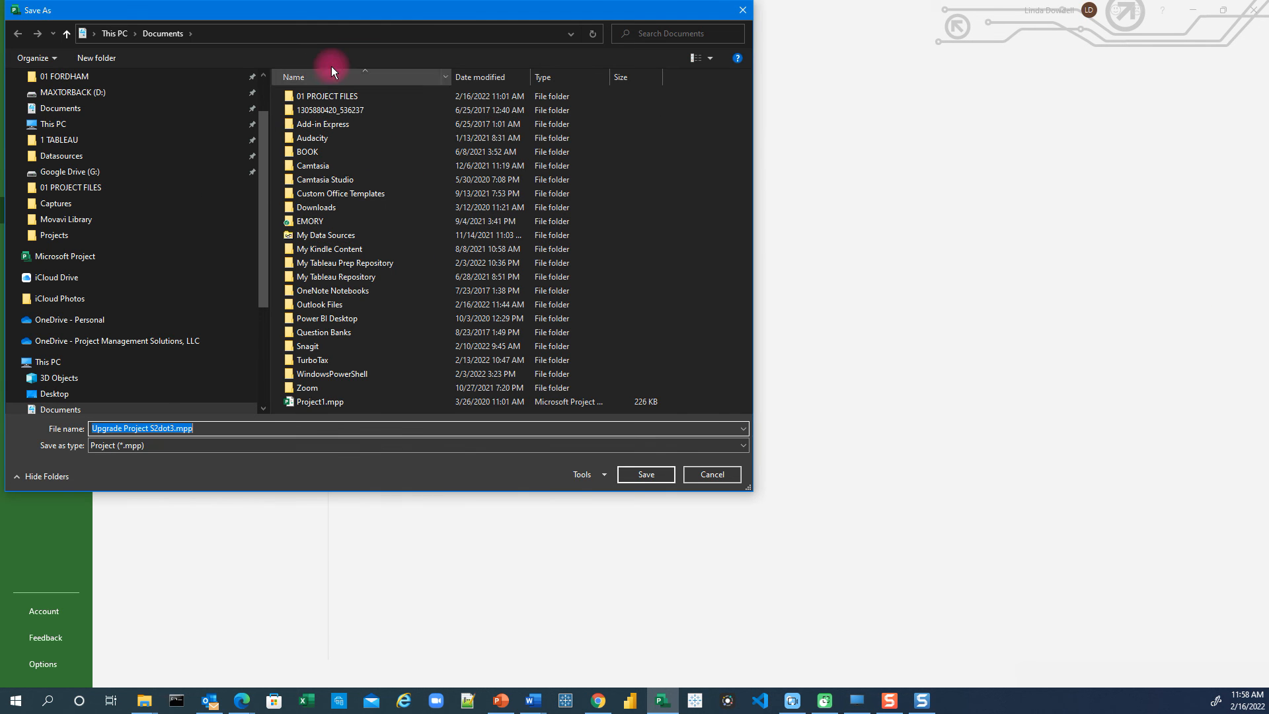
double_click(334, 105)
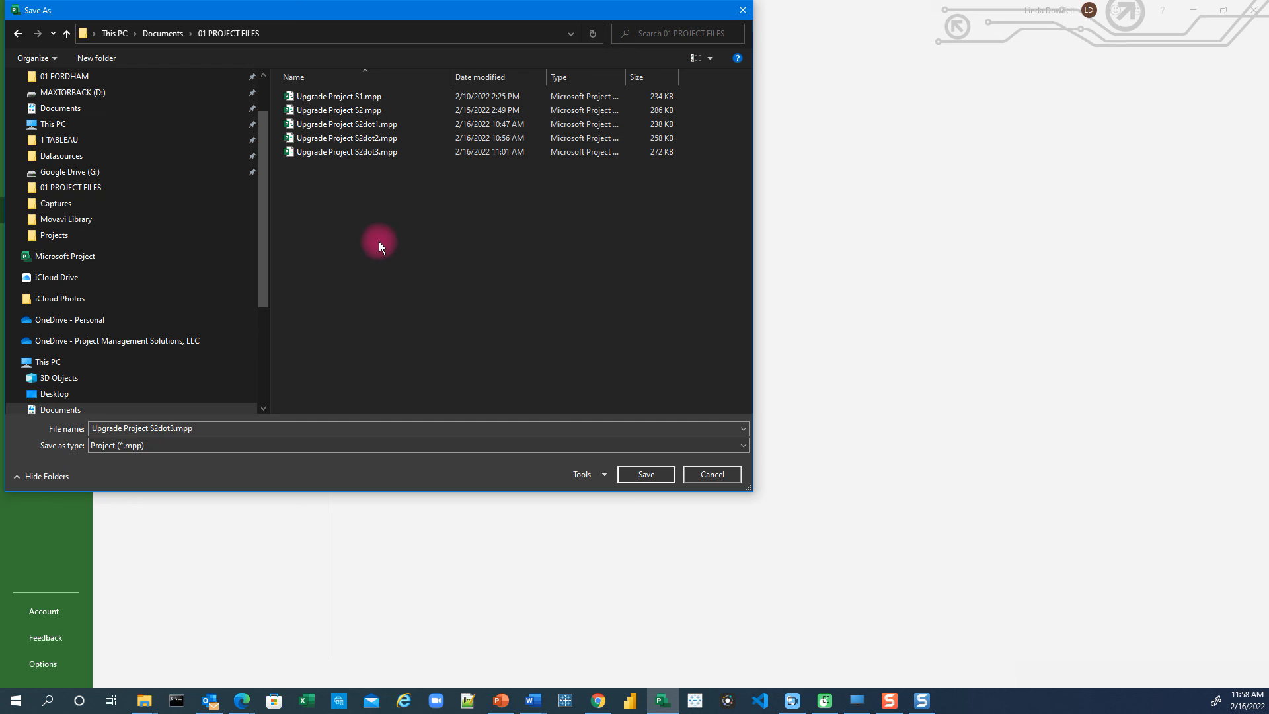
left_click(171, 431)
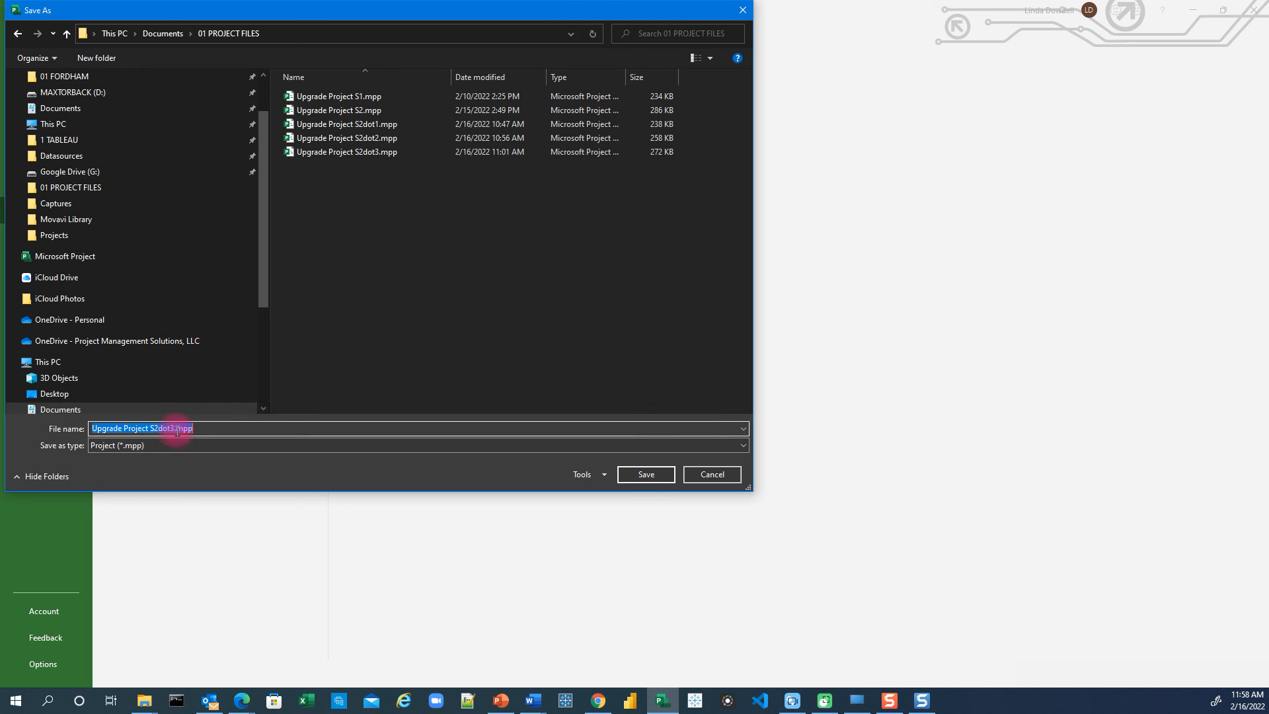
left_click(166, 429)
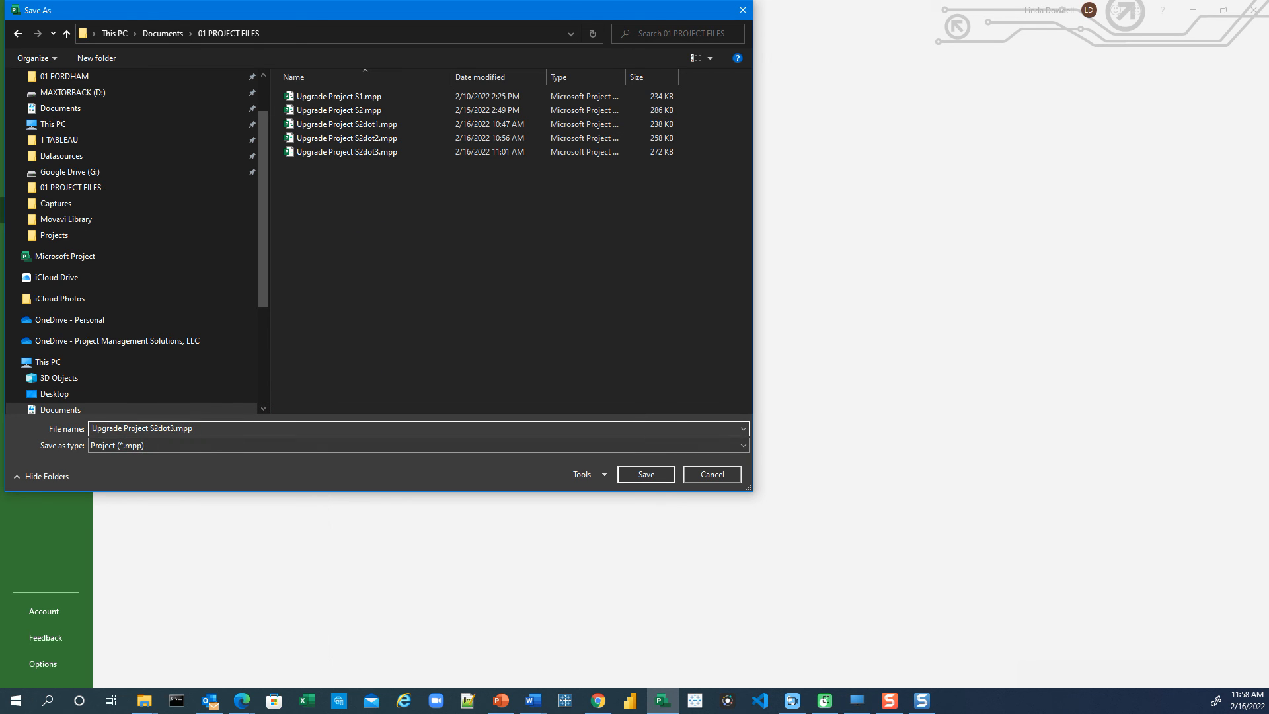
type("dot1")
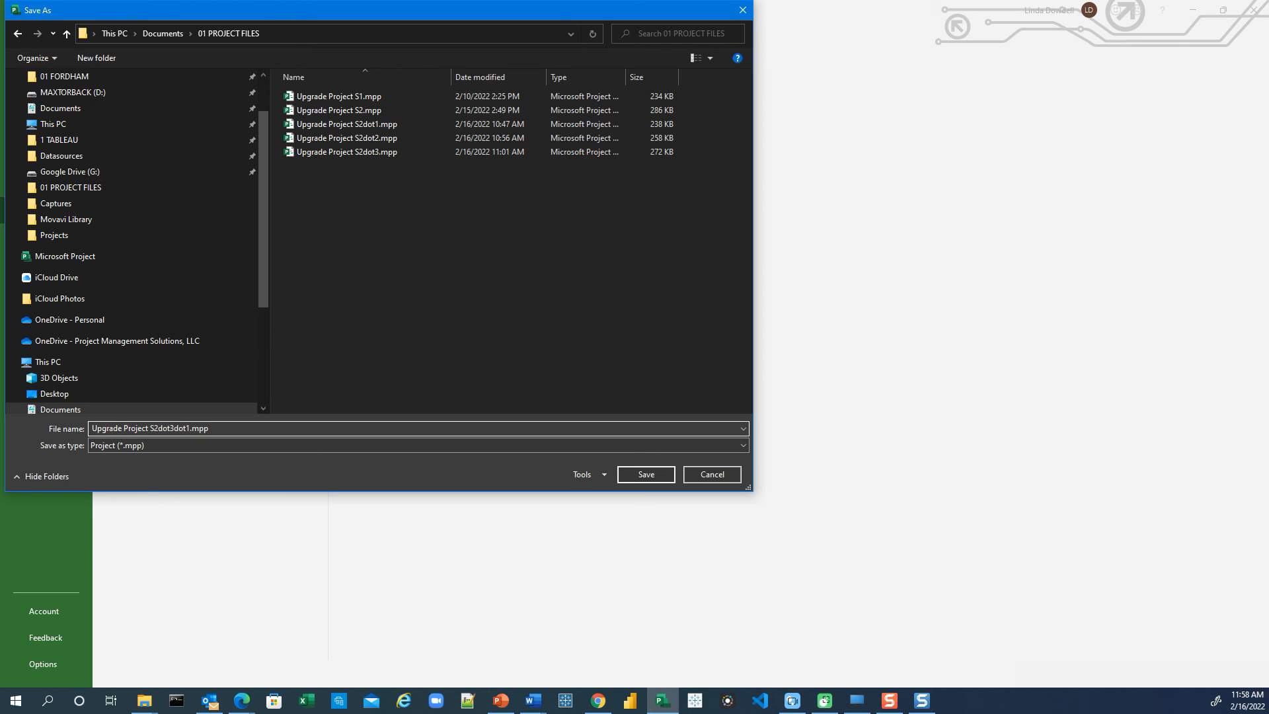
left_click(646, 476)
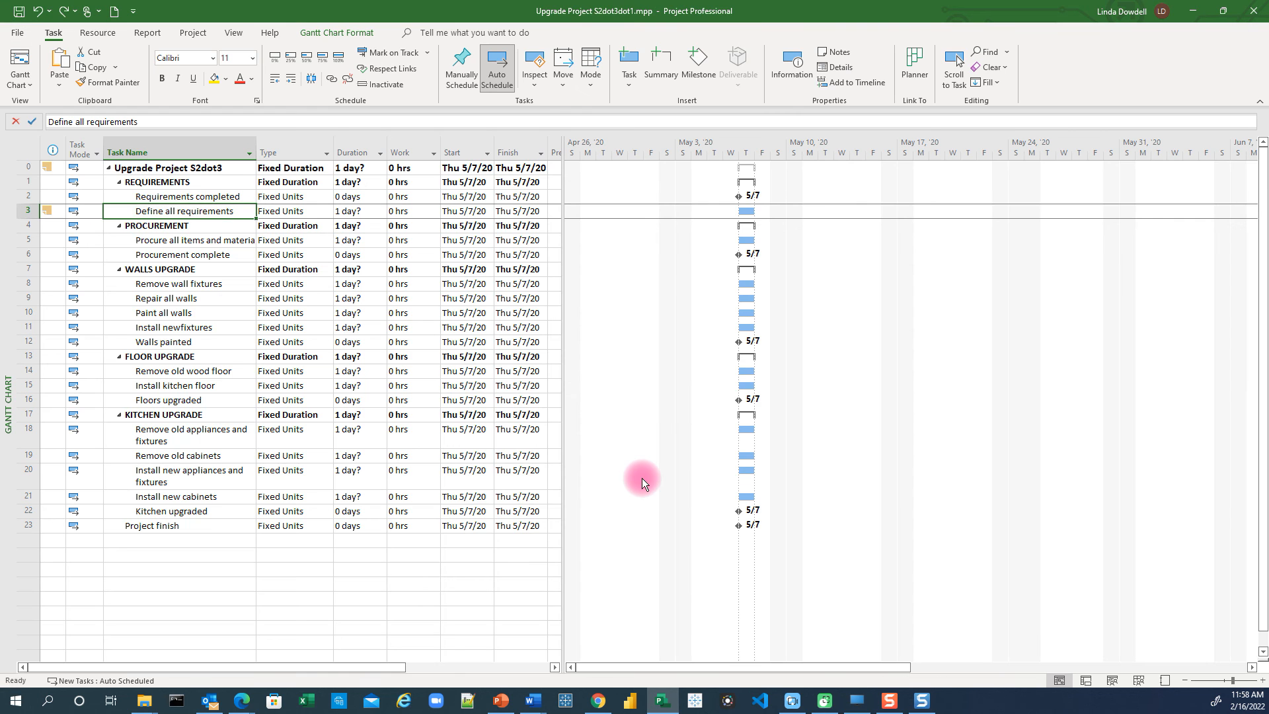